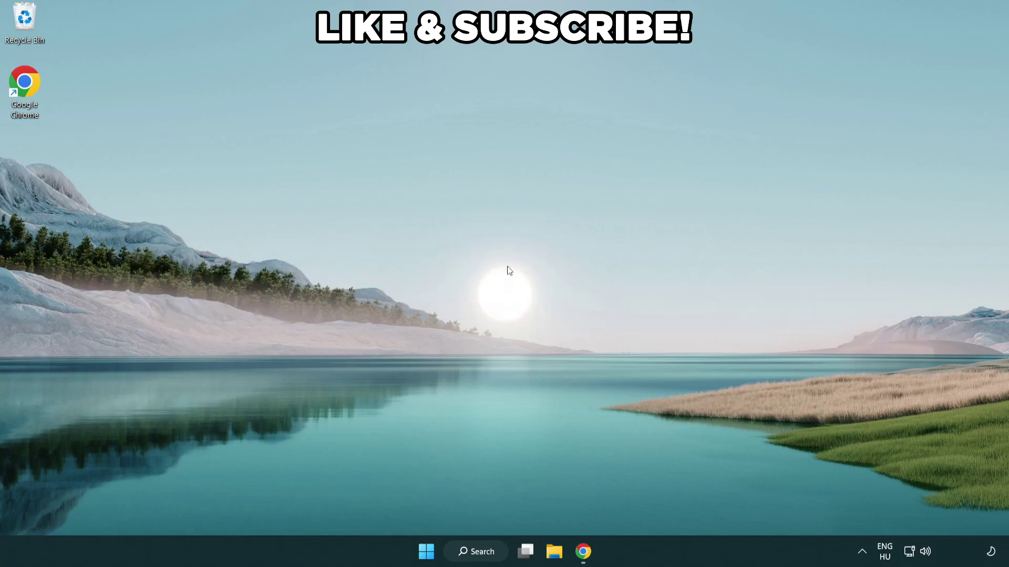
- Search Windows for 'edit power plan'
click(489, 551)
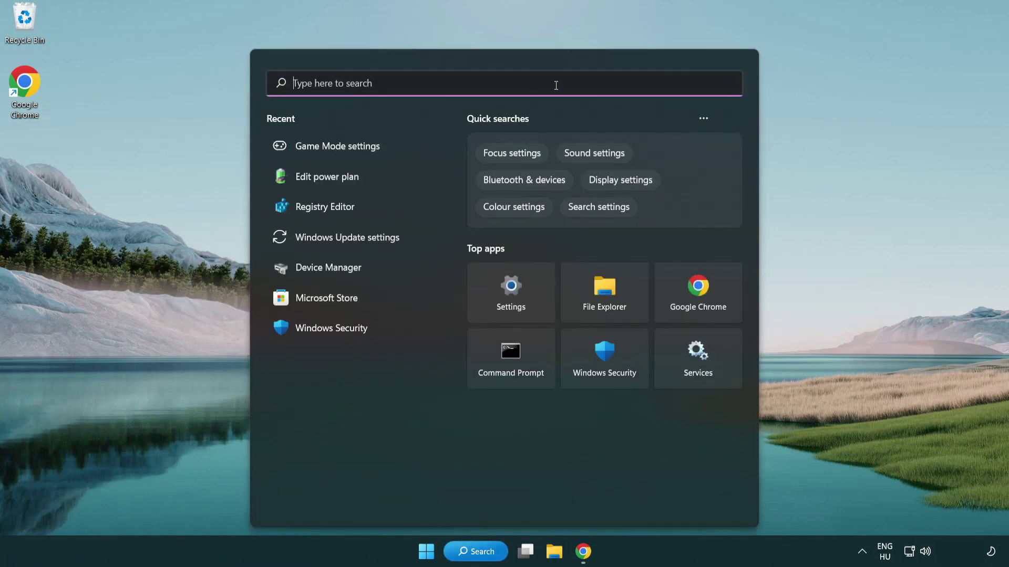
text(edit power )
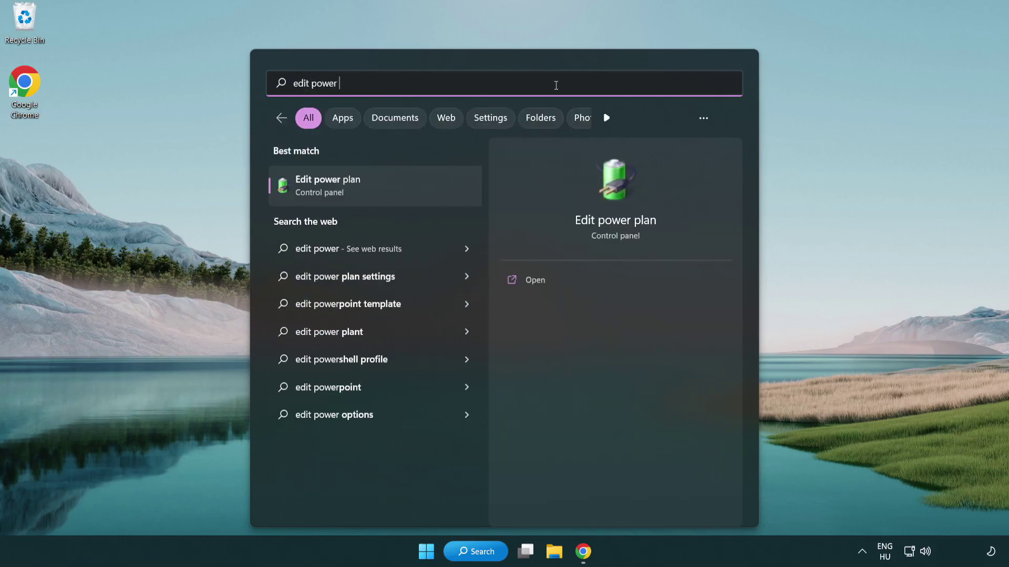
text(plan)
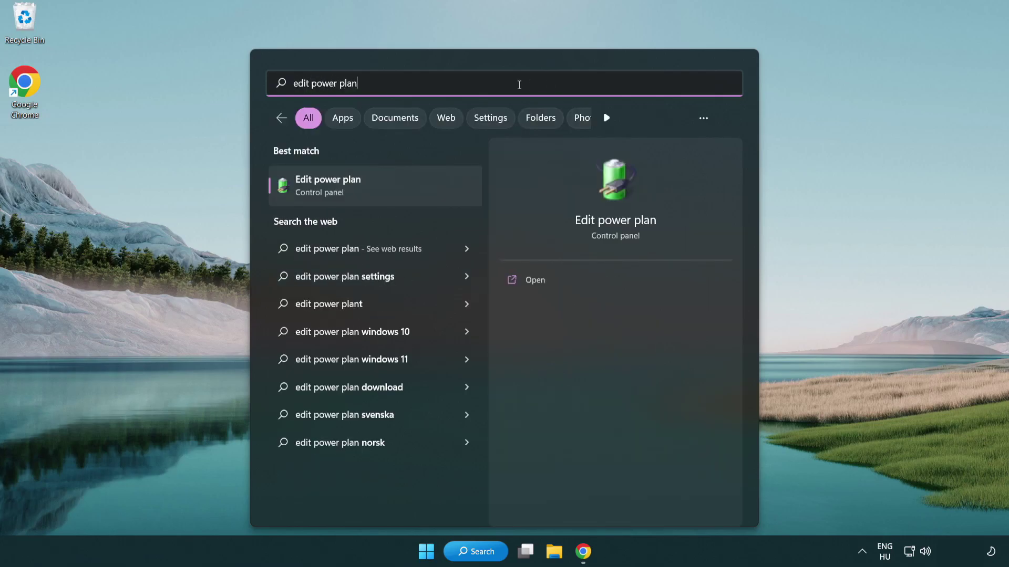
- Switch the active power plan from Balanced to High performance
click(379, 188)
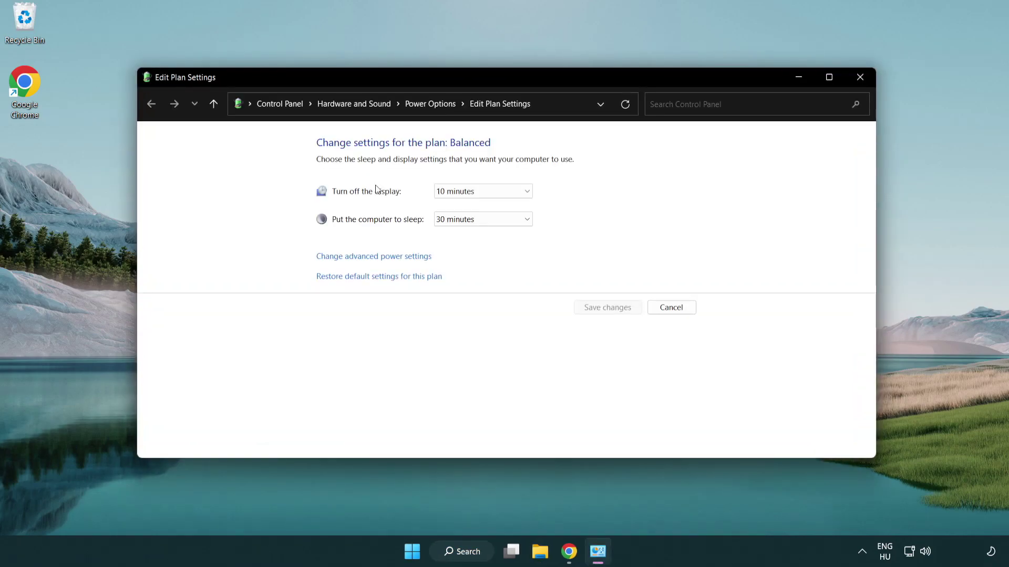
click(439, 115)
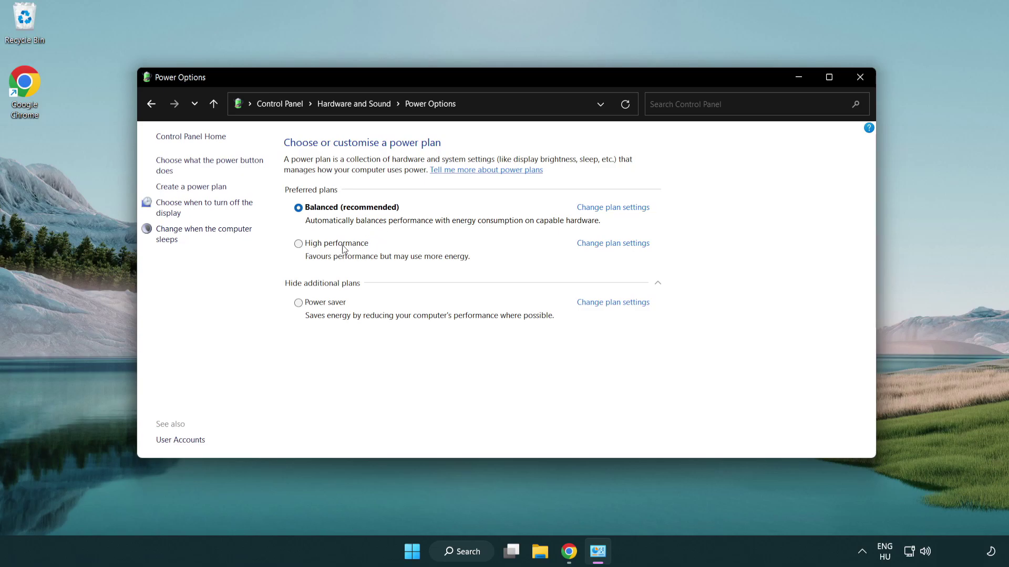
click(298, 244)
- Close Power Options and search Windows for 'device manager'
click(859, 79)
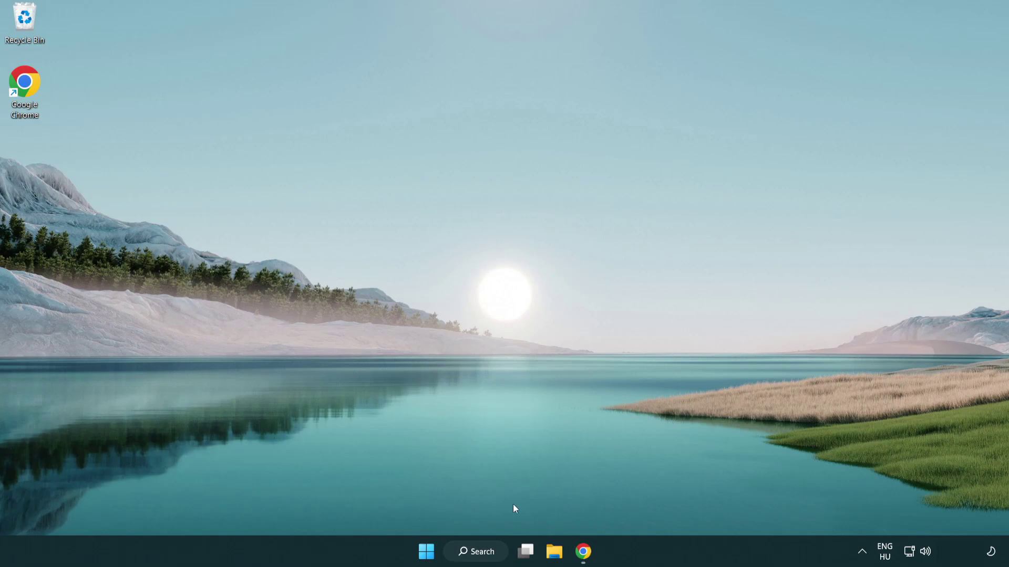
click(489, 551)
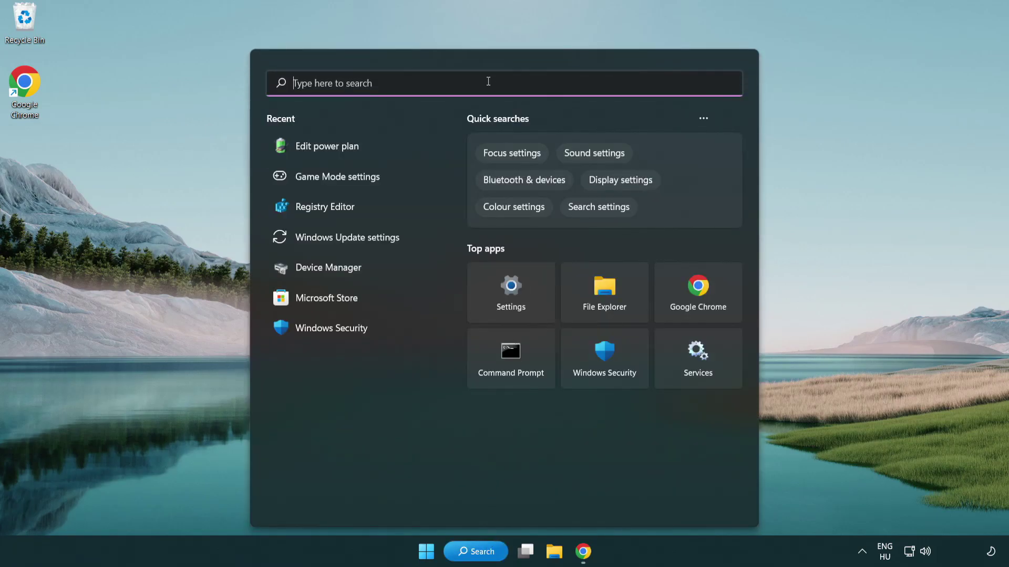
text(device manager)
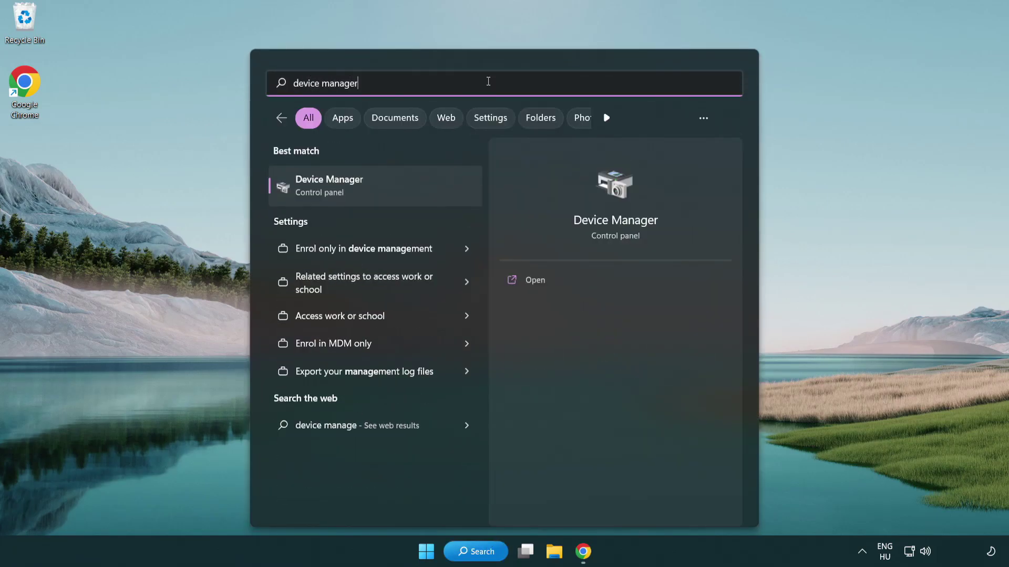
- Open Device Manager, expand Display adapters and bring up actions for the VMware SVGA 3D adapter
click(386, 188)
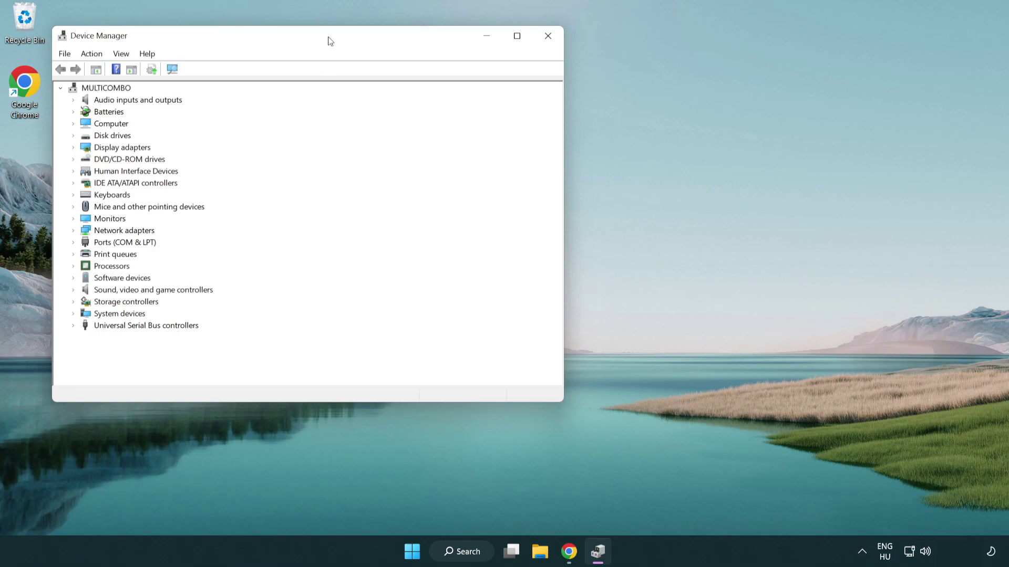
drag(331, 41, 518, 95)
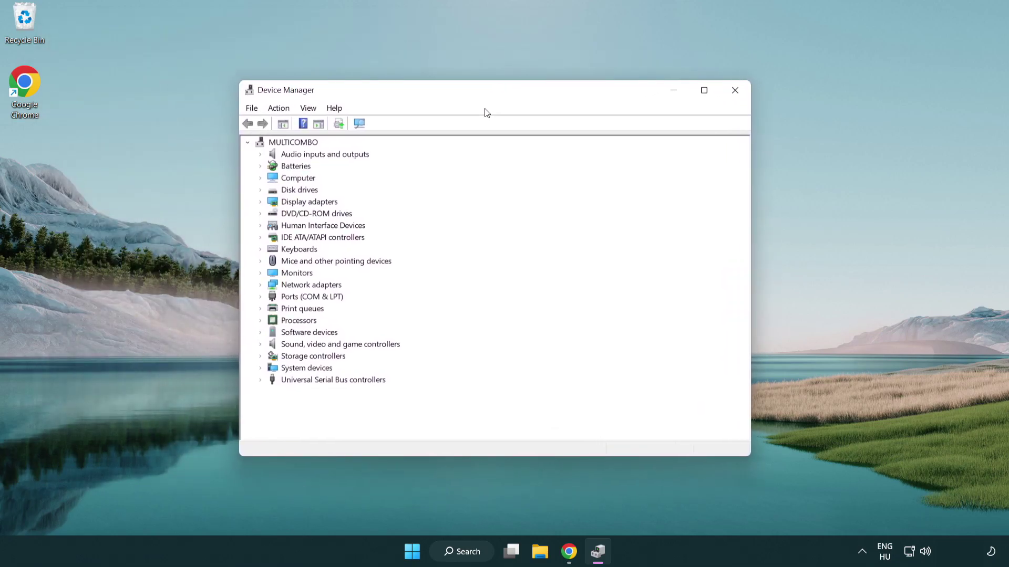
click(274, 202)
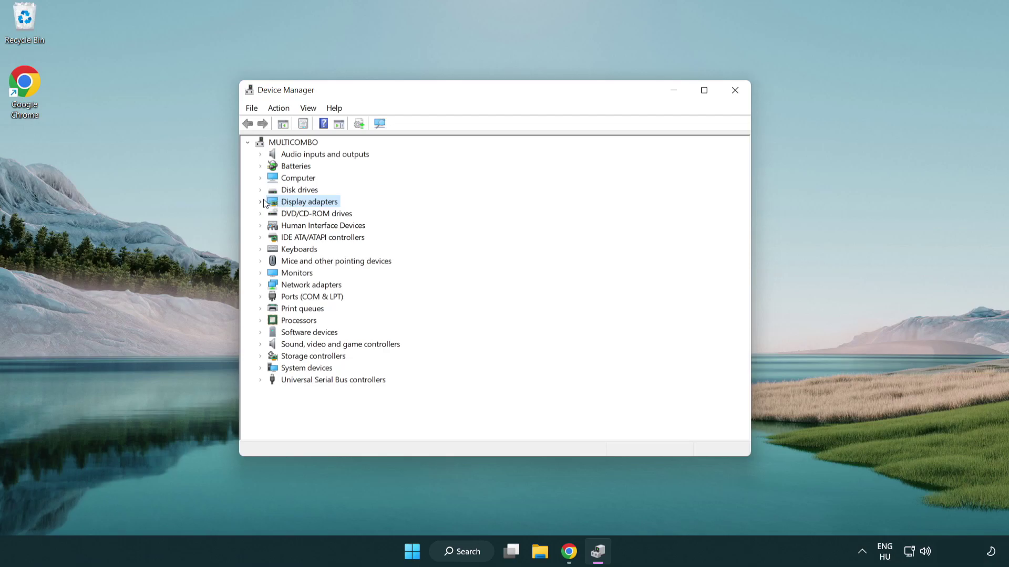
click(261, 202)
click(285, 215)
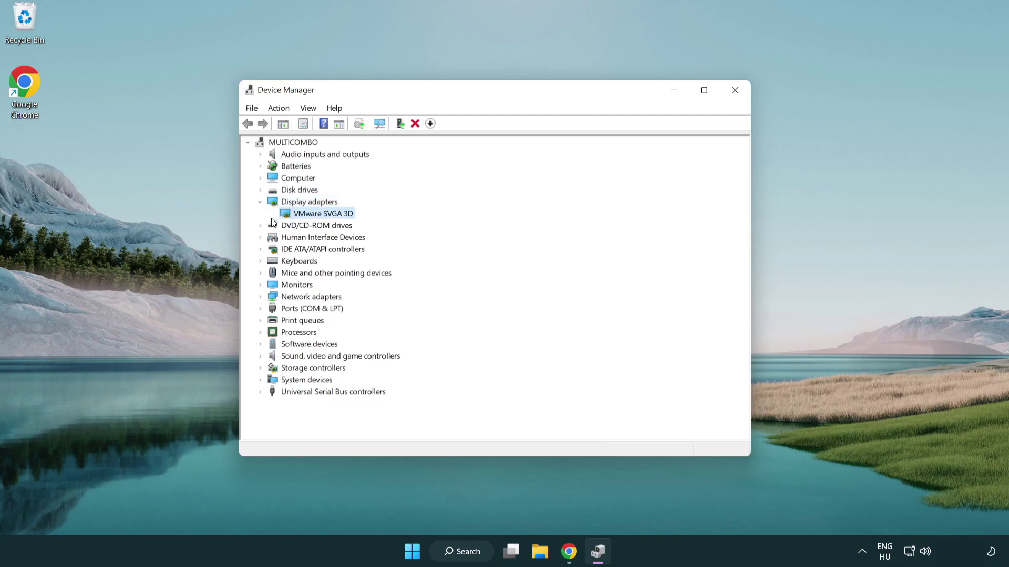
right_click(317, 217)
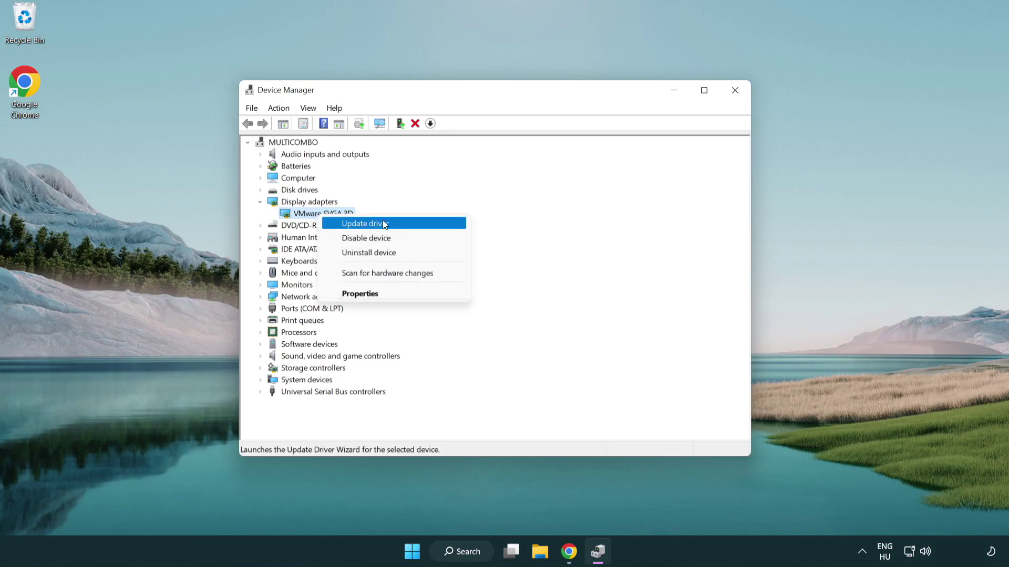
- Search automatically for a VMware SVGA 3D driver update, dismiss the result, and close Device Manager
click(402, 224)
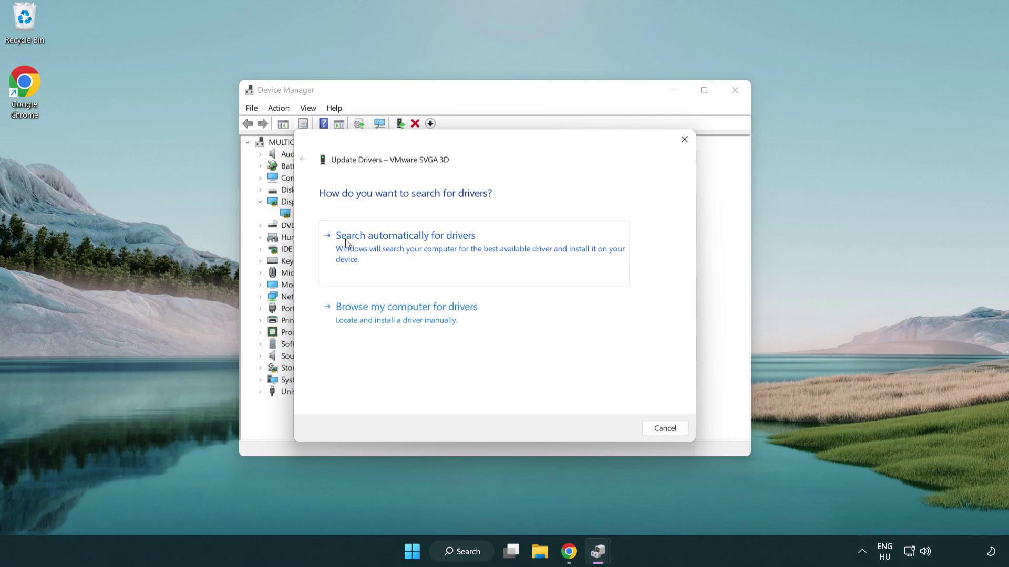
click(414, 247)
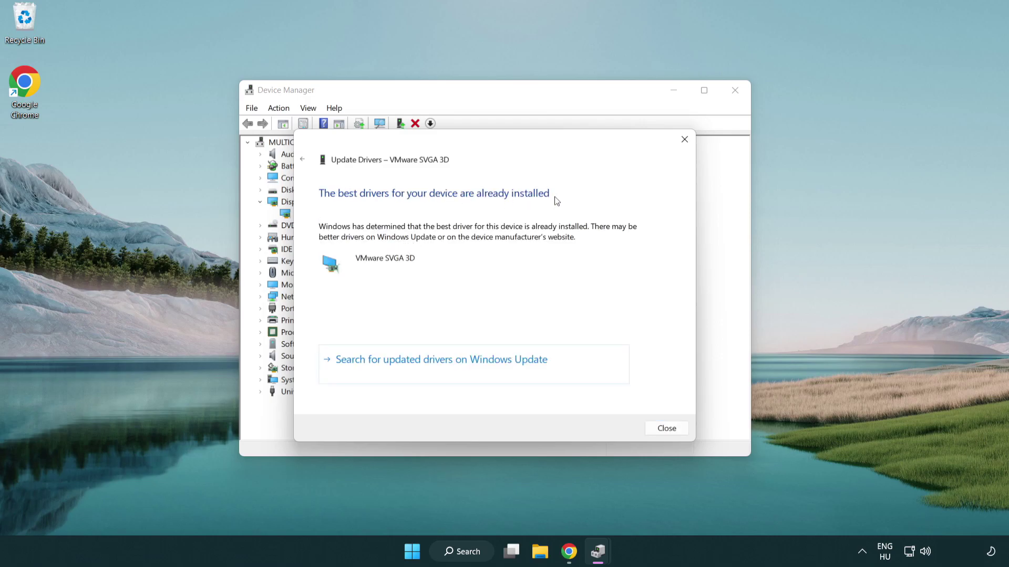
click(663, 428)
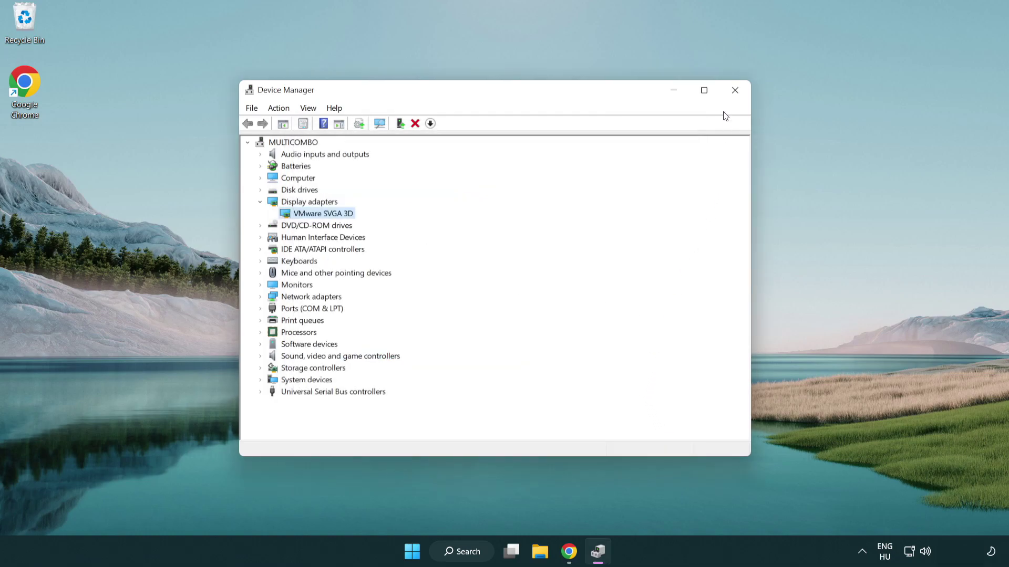
click(734, 92)
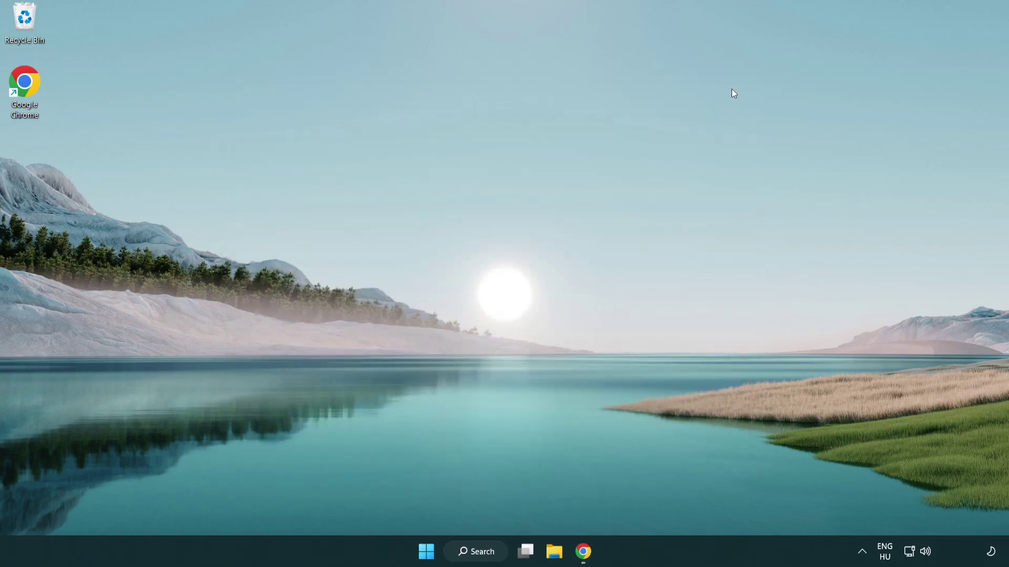
- Search Windows for 'game mode' and open the Game Mode settings result
click(482, 556)
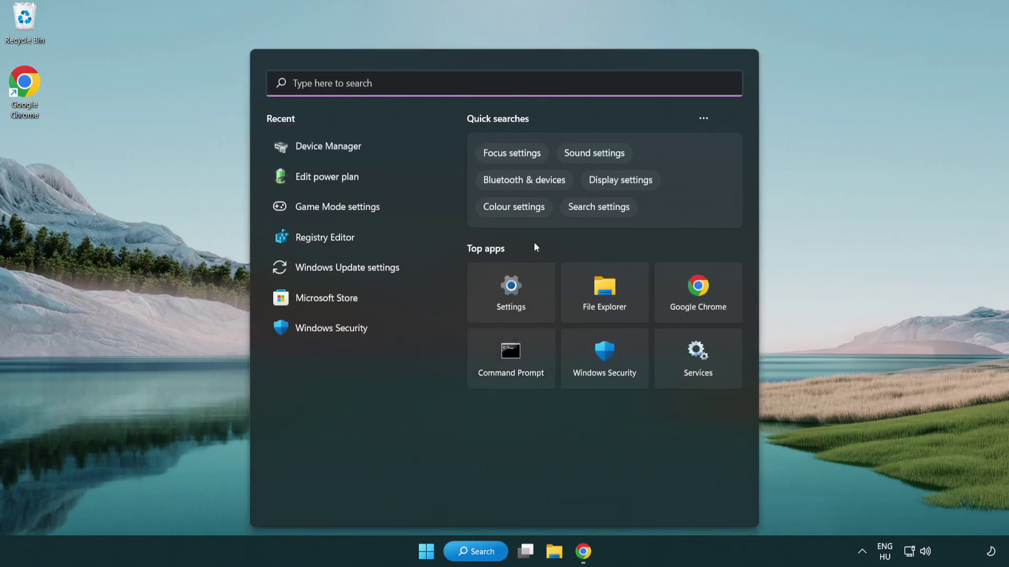
text(game mo)
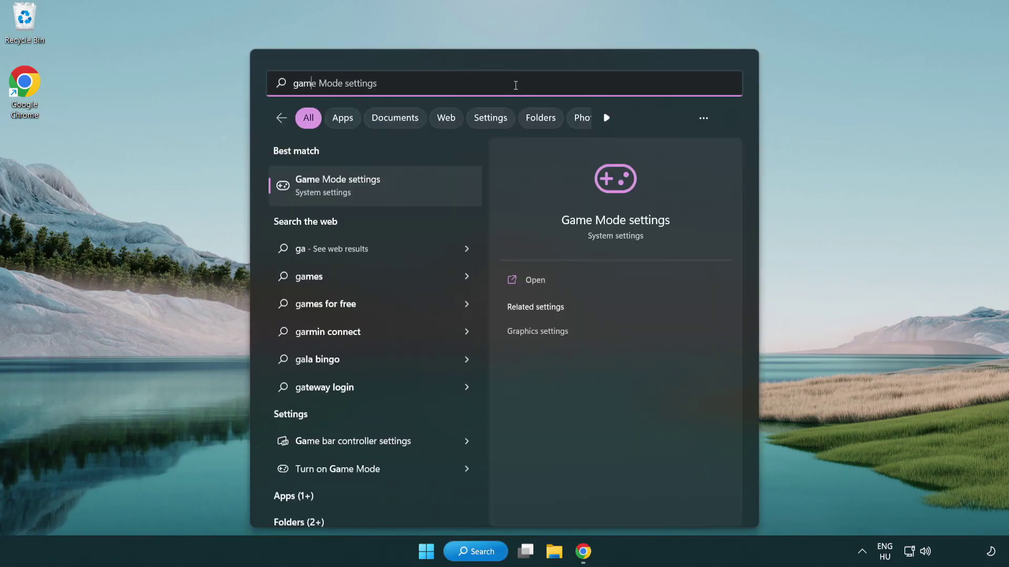
text(de)
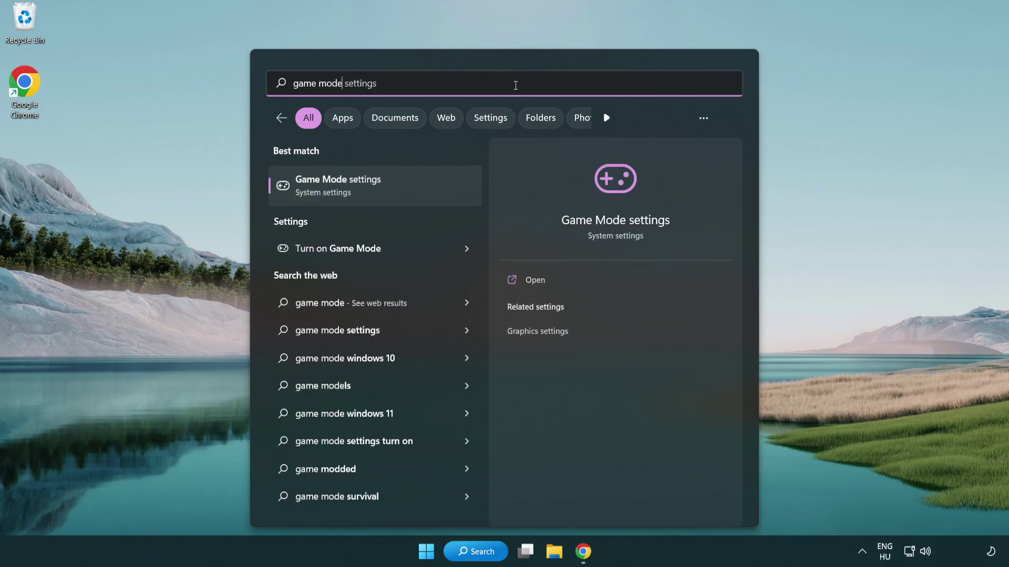
click(380, 190)
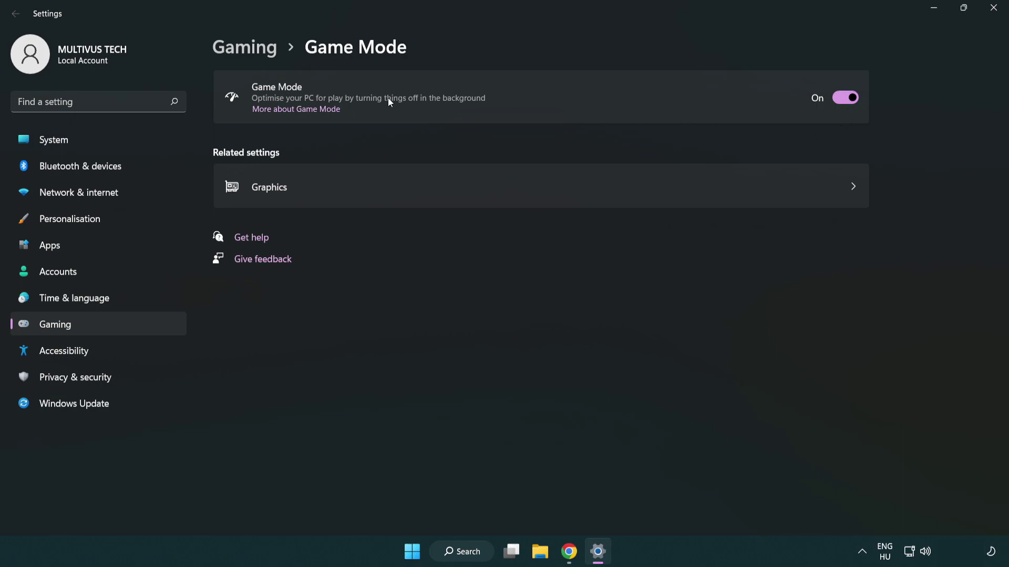
- Turn off opening Xbox Game Bar with the controller button, then close Settings
click(262, 55)
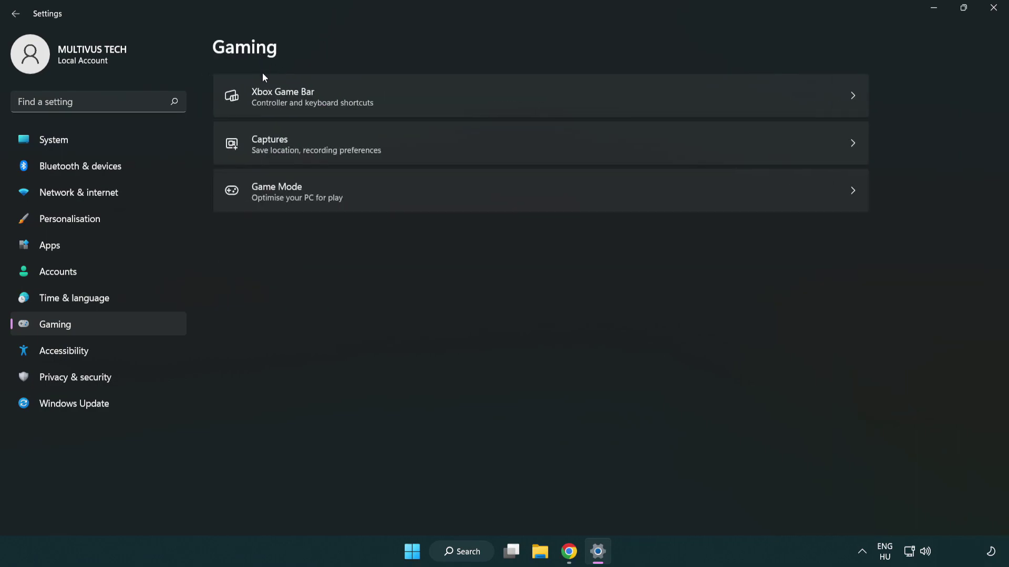
click(445, 98)
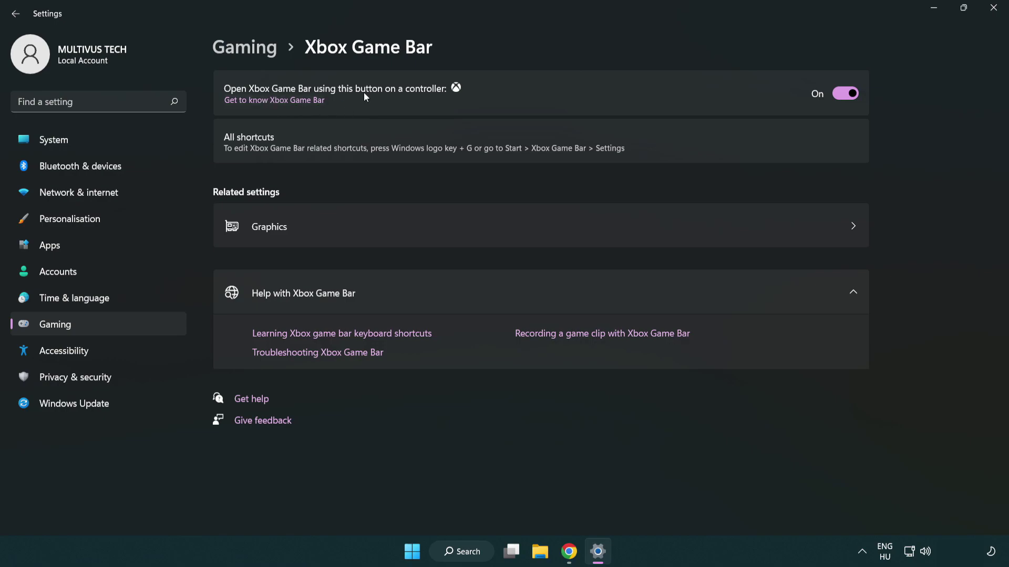
click(850, 95)
click(993, 14)
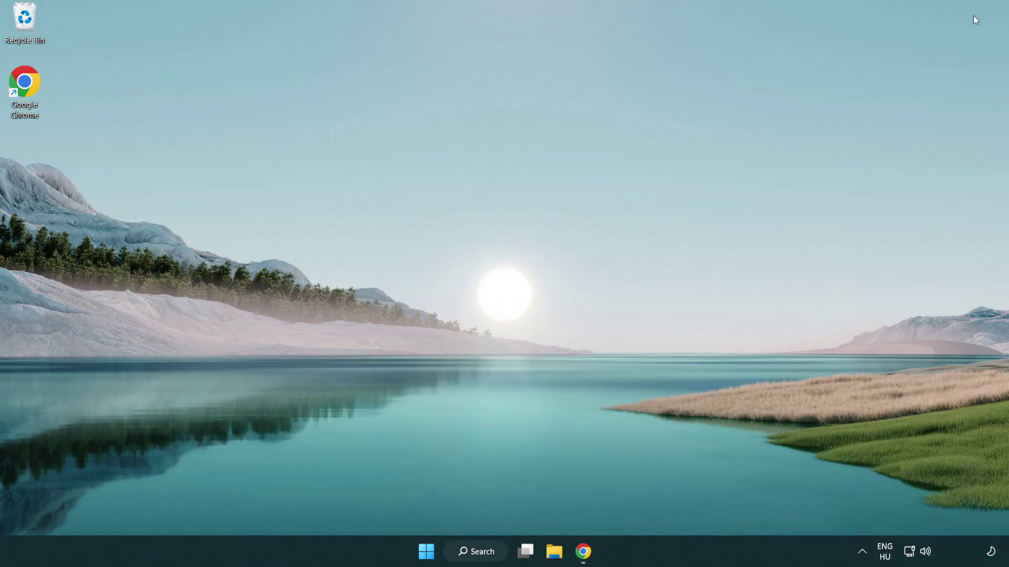
- Open Task Manager from the Start shortcuts and end the Google Chrome (8) process
right_click(427, 552)
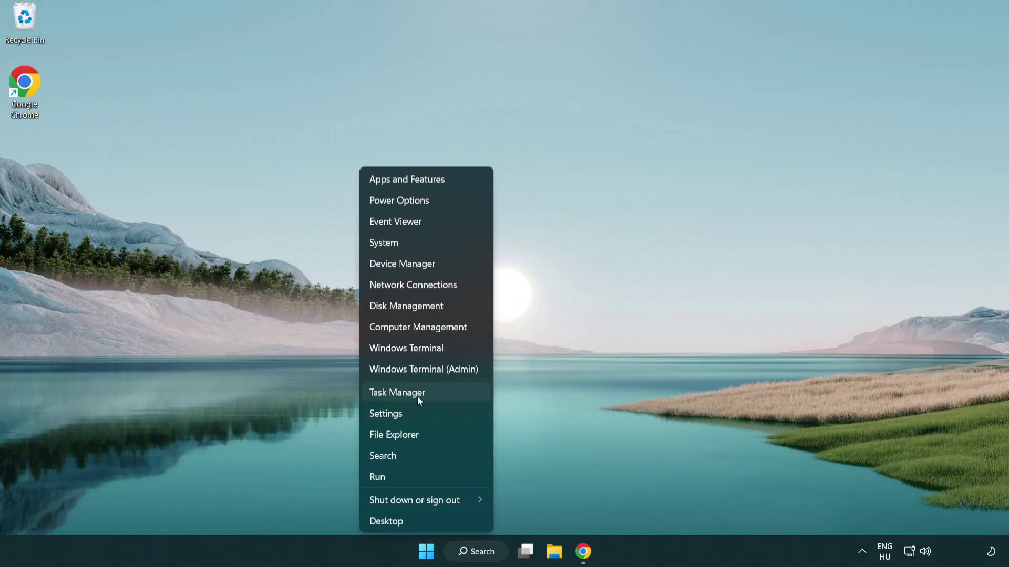
click(442, 393)
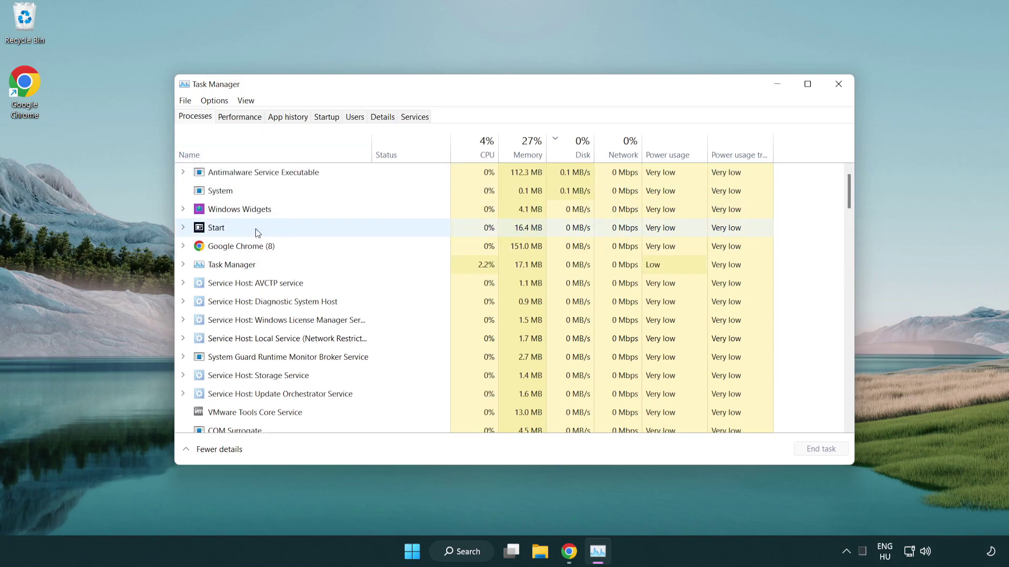
click(257, 247)
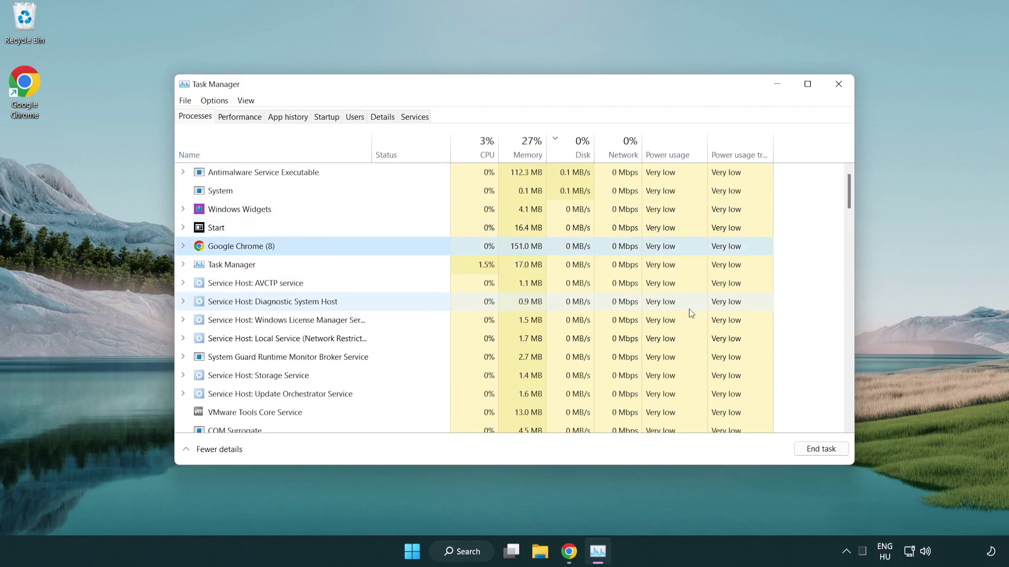
click(827, 455)
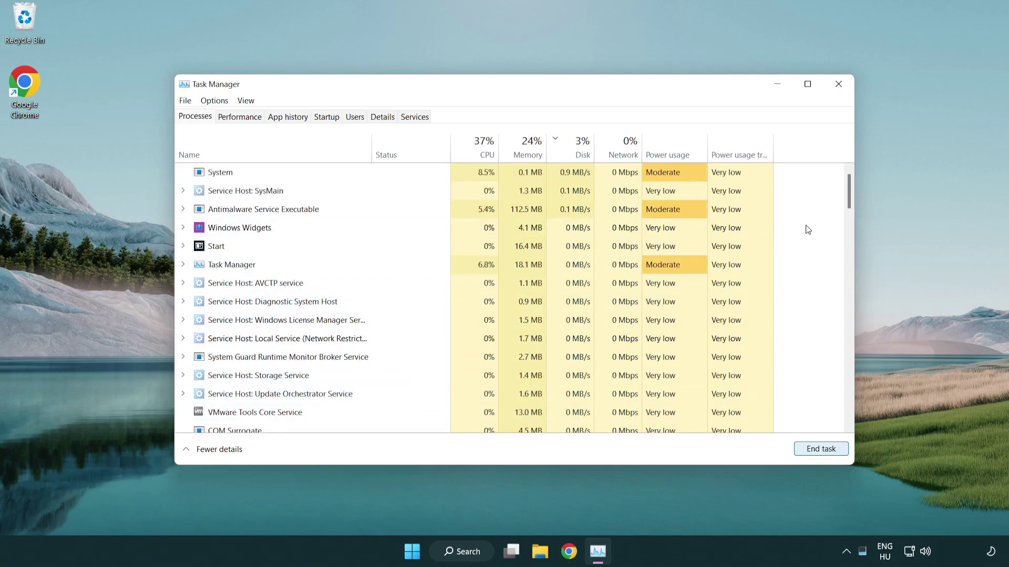
drag(852, 202, 843, 180)
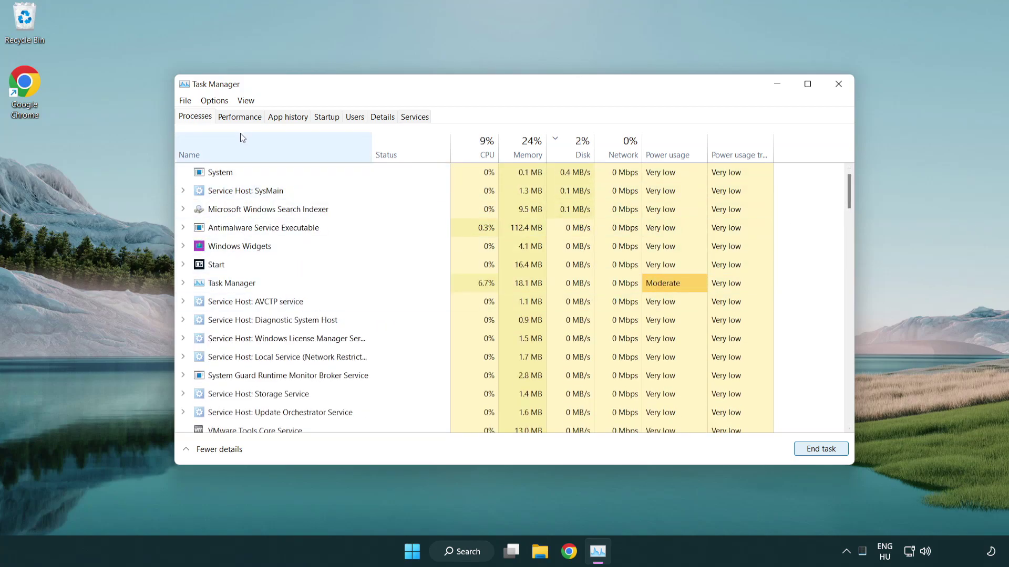
- Disable Cortana, Phone Link and Terminal as startup apps
click(327, 117)
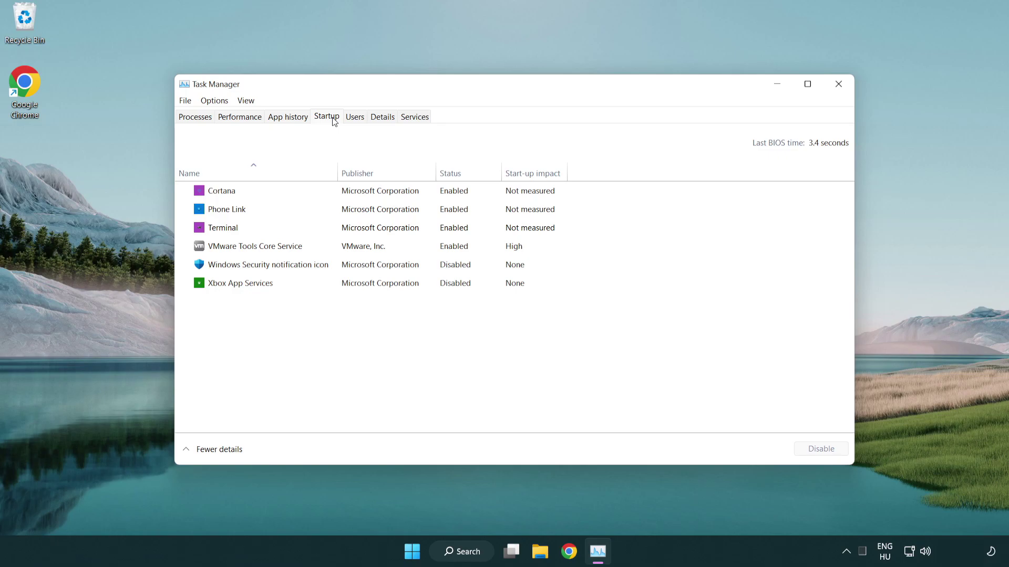
click(361, 193)
click(829, 449)
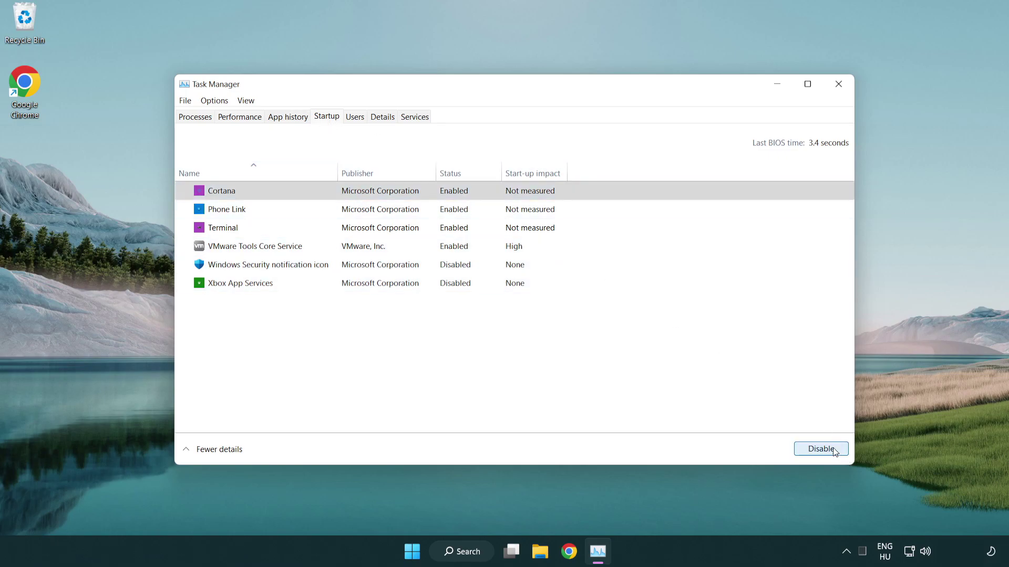
click(402, 211)
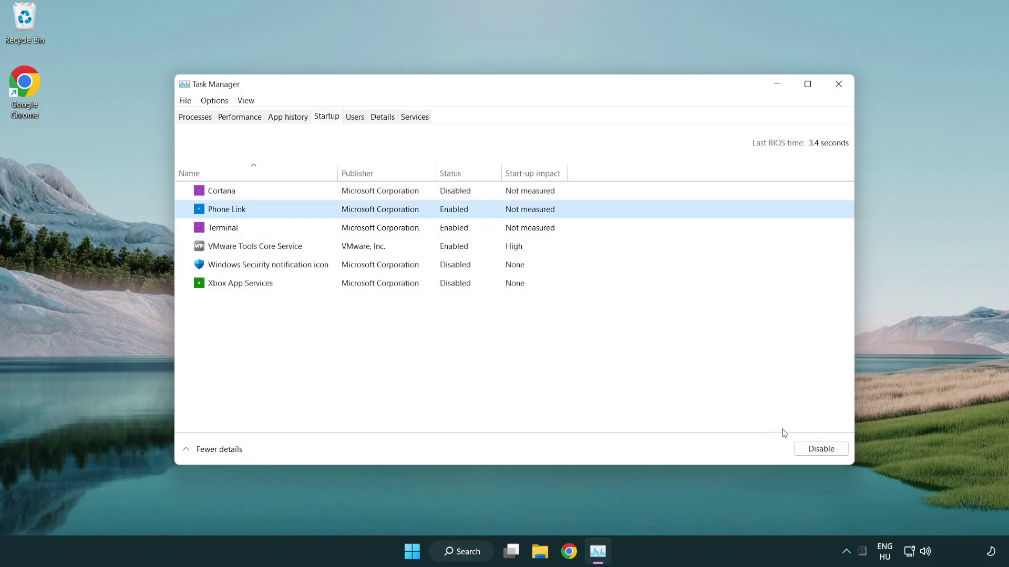
click(820, 450)
click(343, 233)
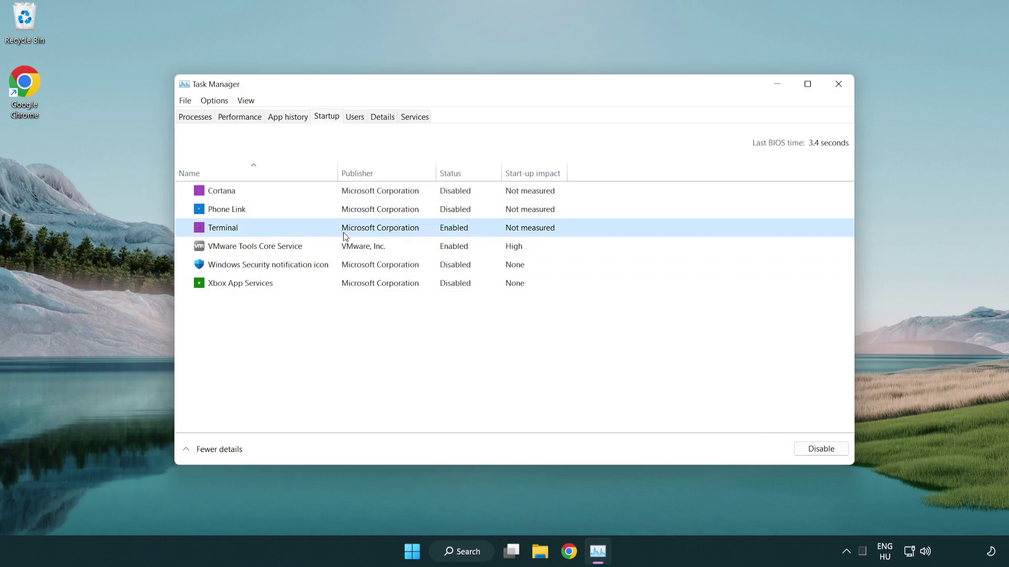
click(839, 452)
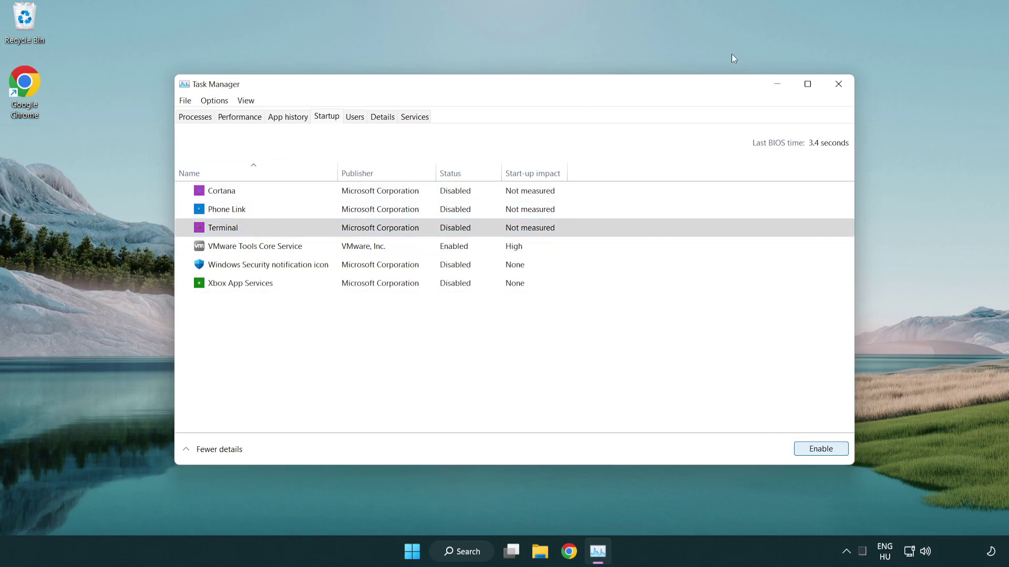
- Close Task Manager and search Windows for 'update'
click(843, 89)
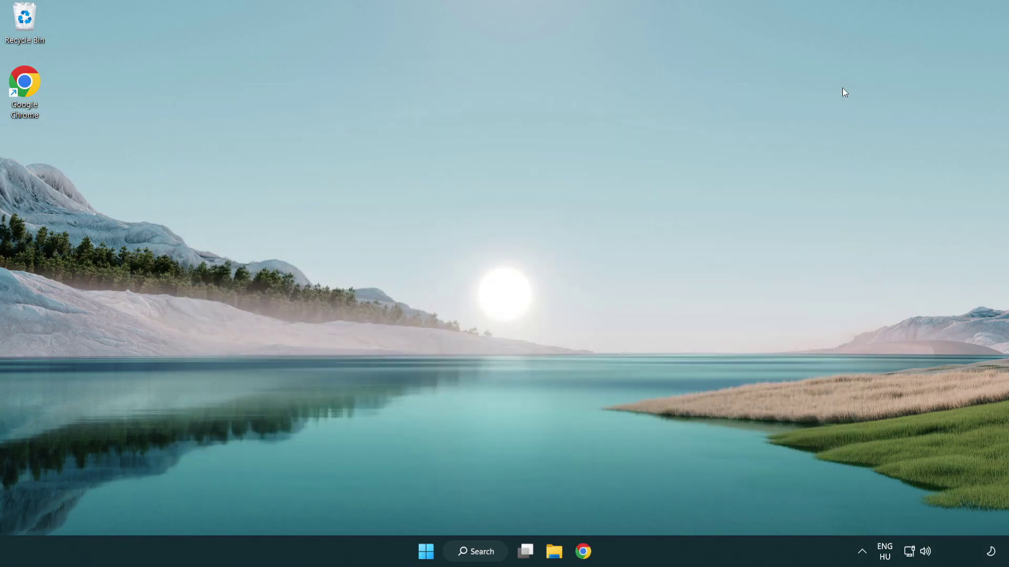
click(469, 553)
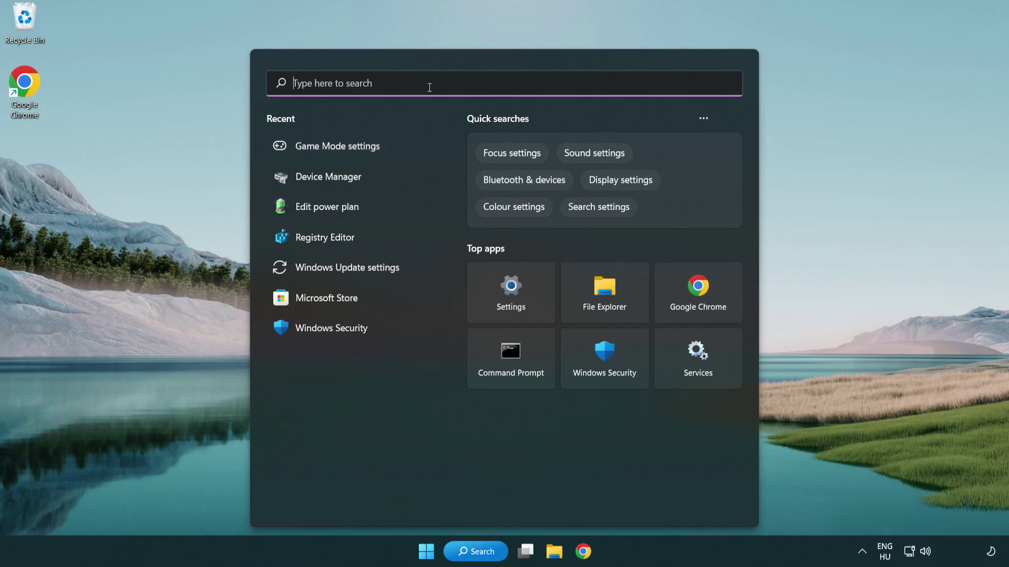
text(update)
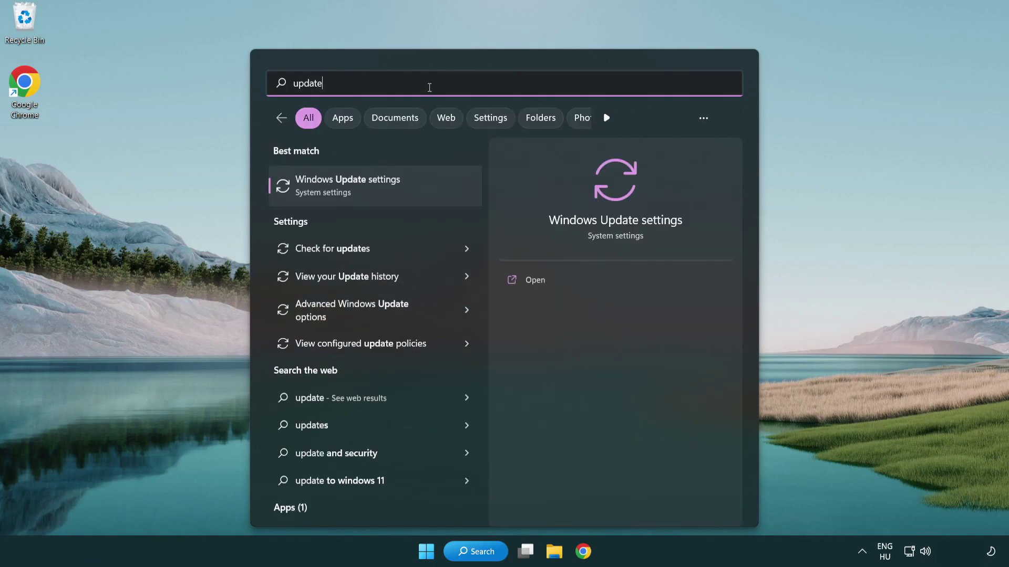
- Run a Windows Update check, confirm it's up to date, and close Settings
click(390, 191)
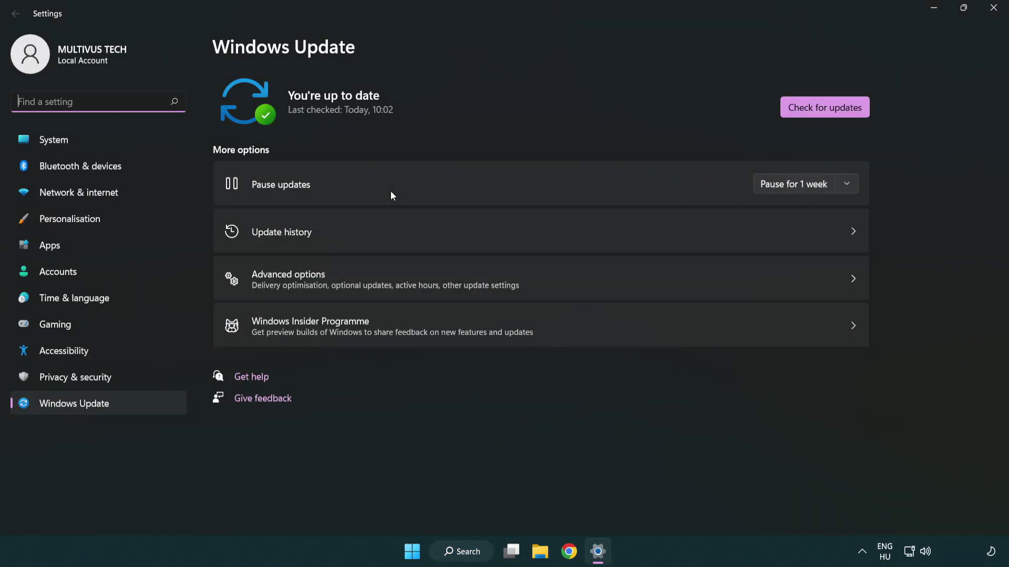
click(832, 109)
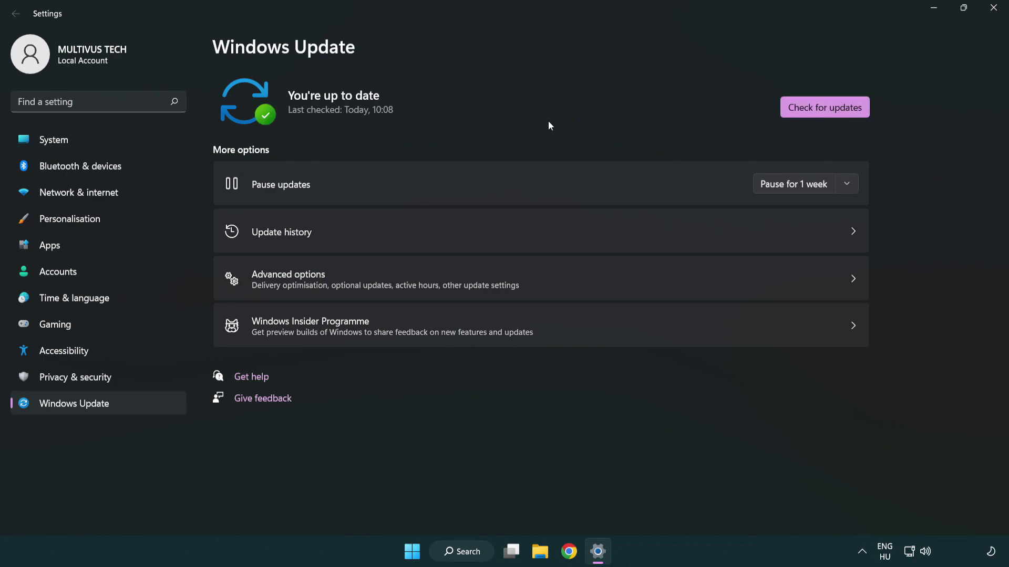
click(994, 10)
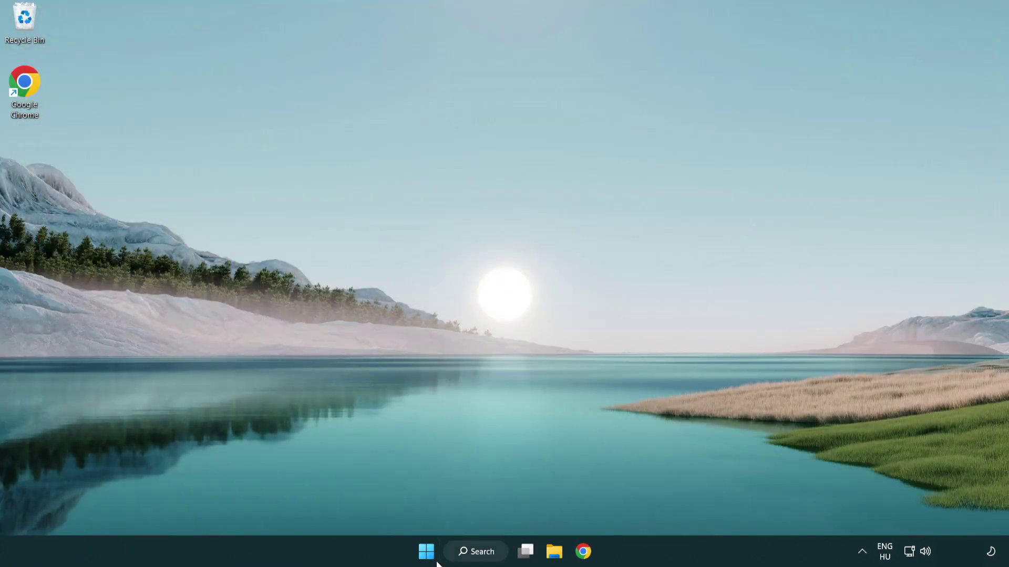
- Search Windows for 'regedit' to bring up Registry Editor
click(475, 556)
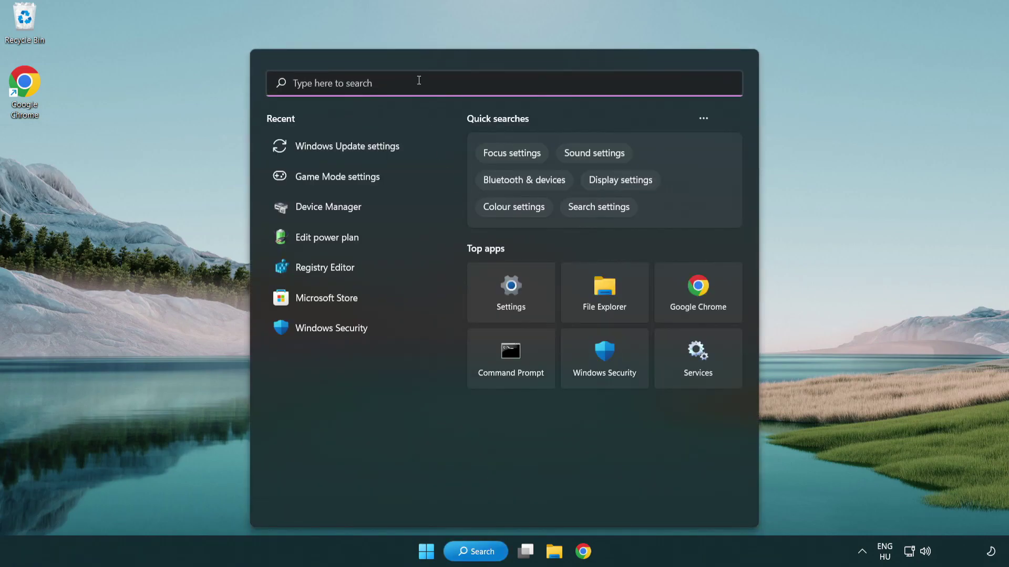
text(regedit)
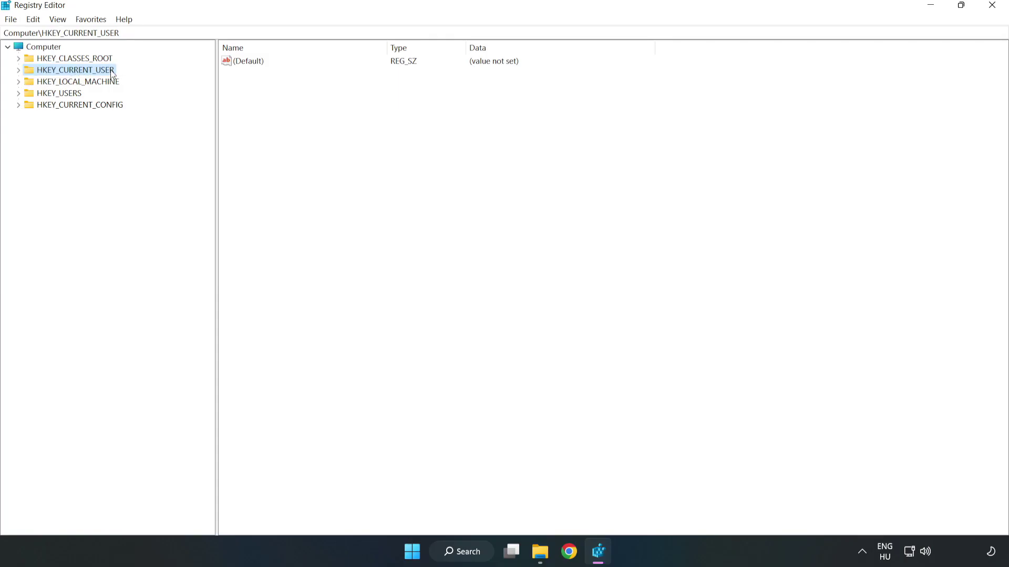
- Navigate to the HKEY_CURRENT_USER\System\GameConfigStore key
click(19, 70)
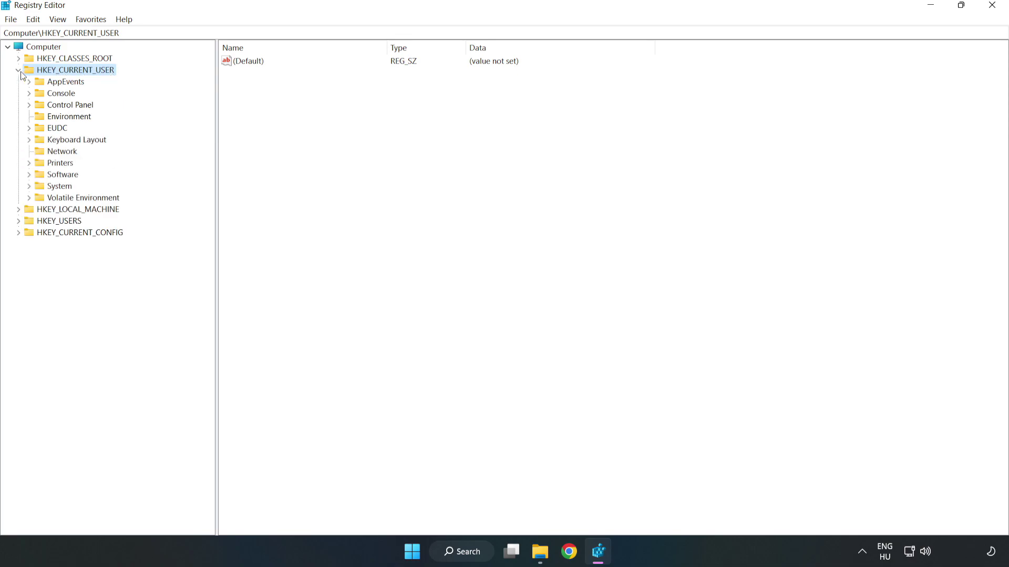
click(29, 187)
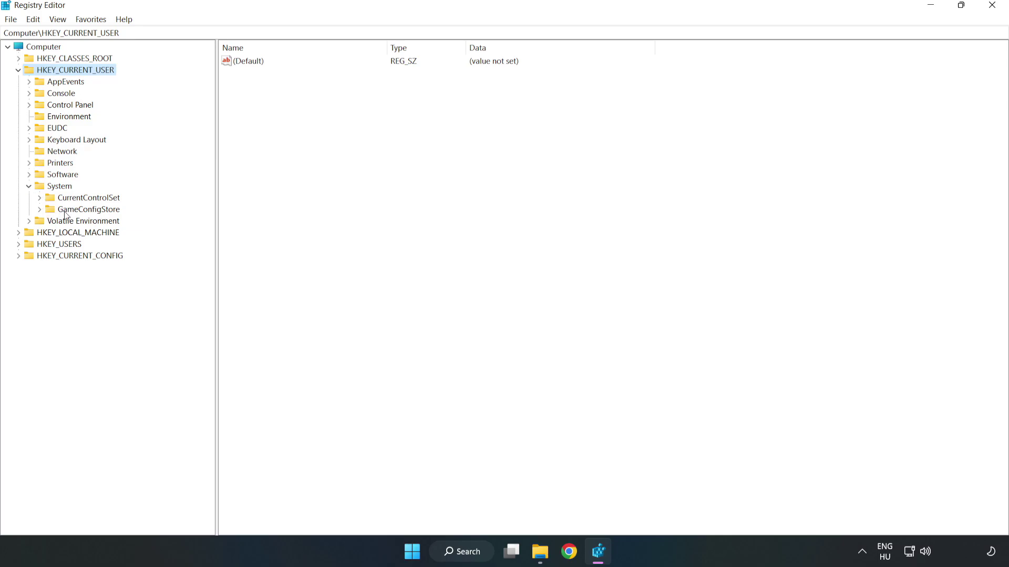
click(85, 214)
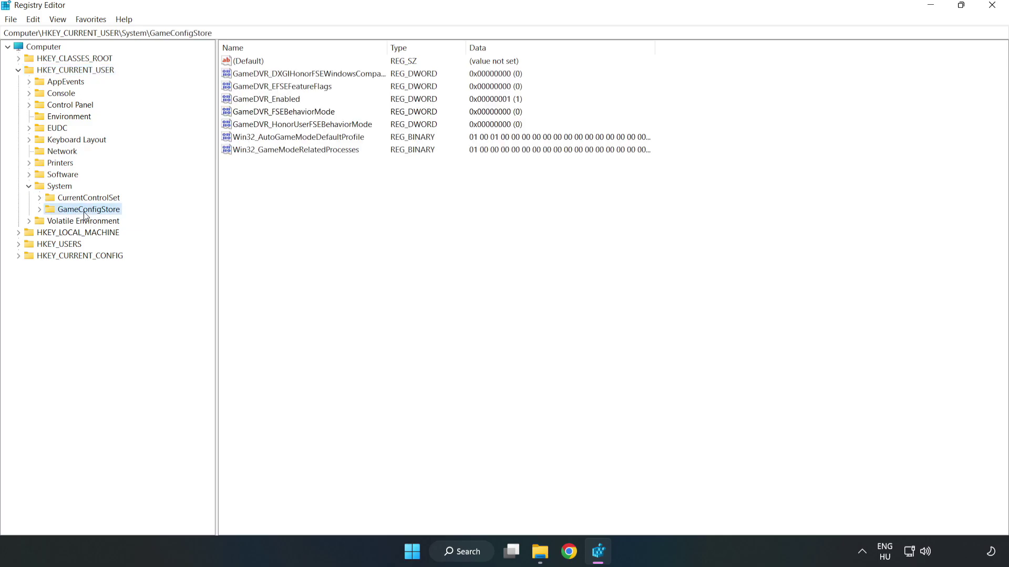
- Change GameDVR_Enabled's value data from 1 to 0 and save it
click(245, 103)
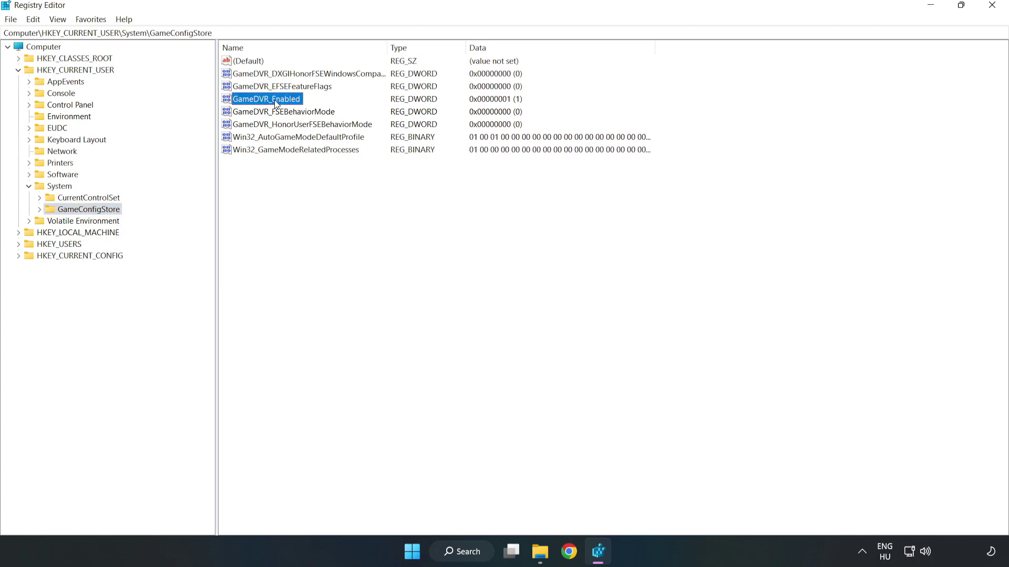
right_click(275, 104)
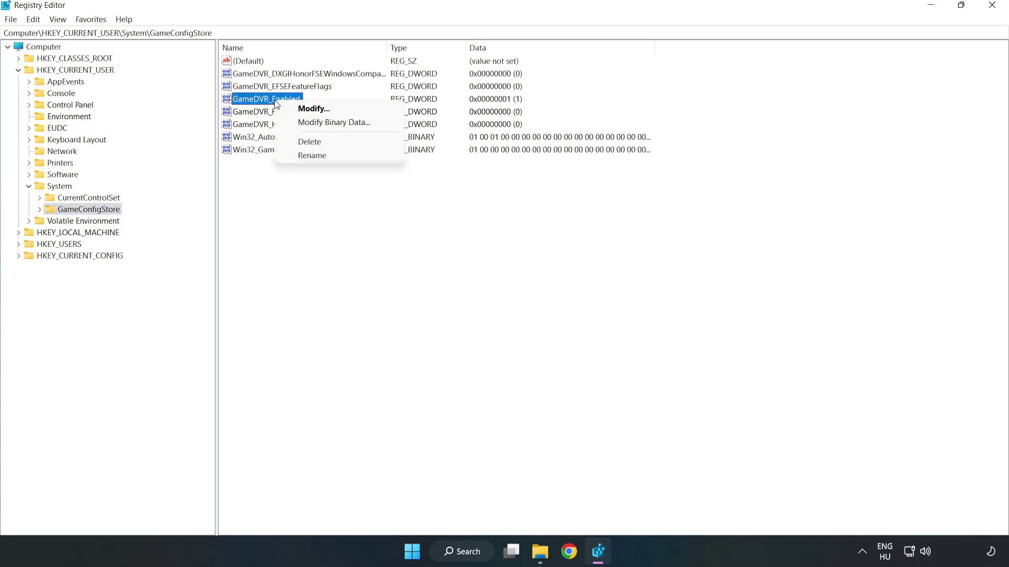
click(322, 111)
drag(258, 98, 565, 215)
click(422, 273)
drag(421, 275, 348, 261)
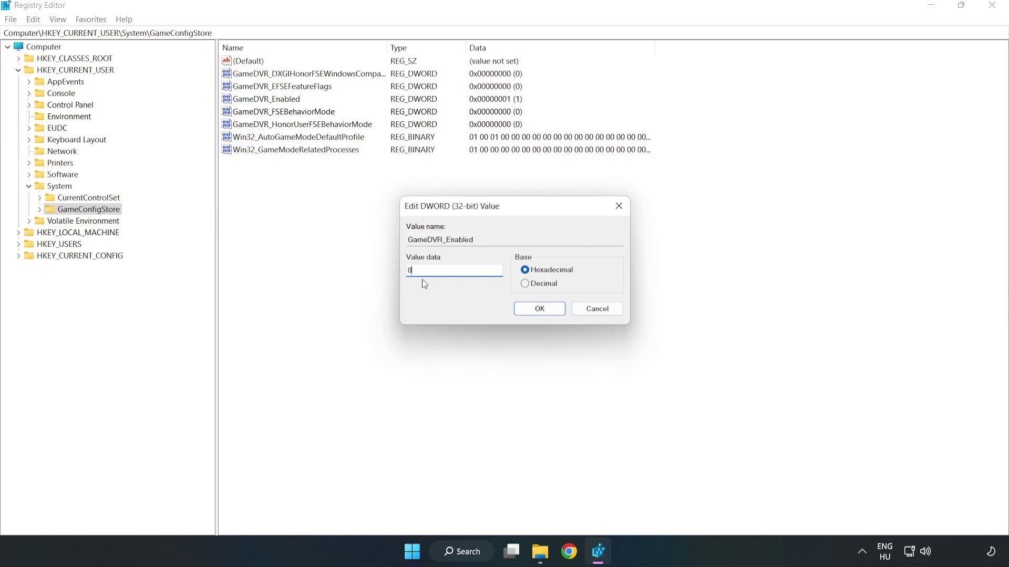
text(0)
click(539, 310)
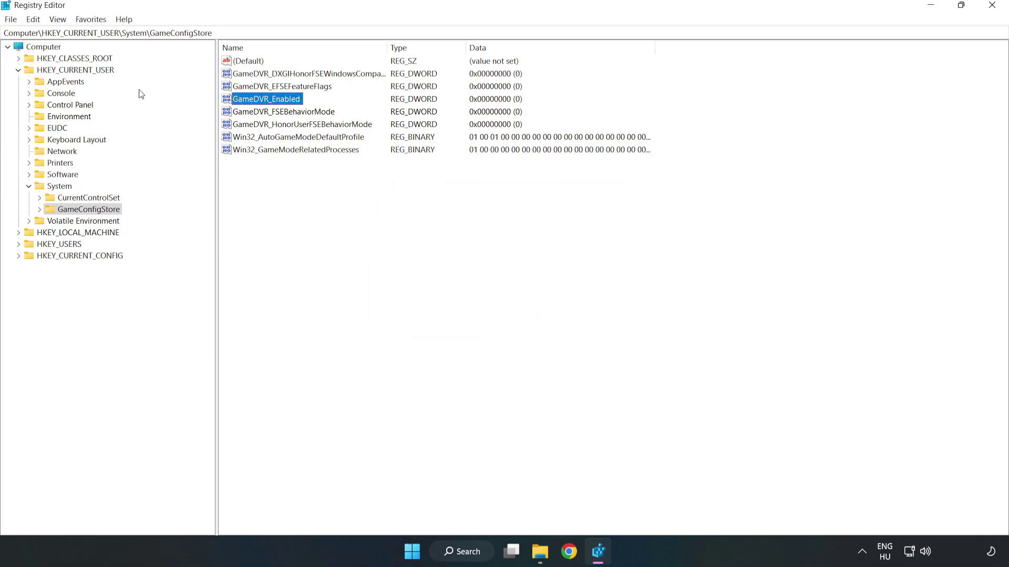
- Collapse HKEY_CURRENT_USER and expand HKEY_LOCAL_MACHINE\SOFTWARE\Microsoft\PolicyManager\default\ApplicationManagement
click(19, 71)
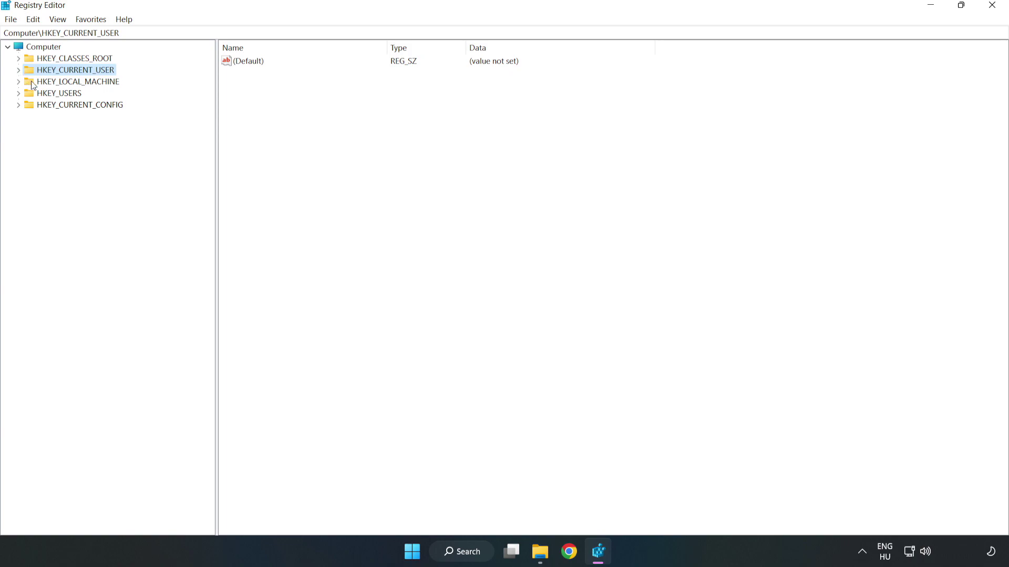
double_click(25, 83)
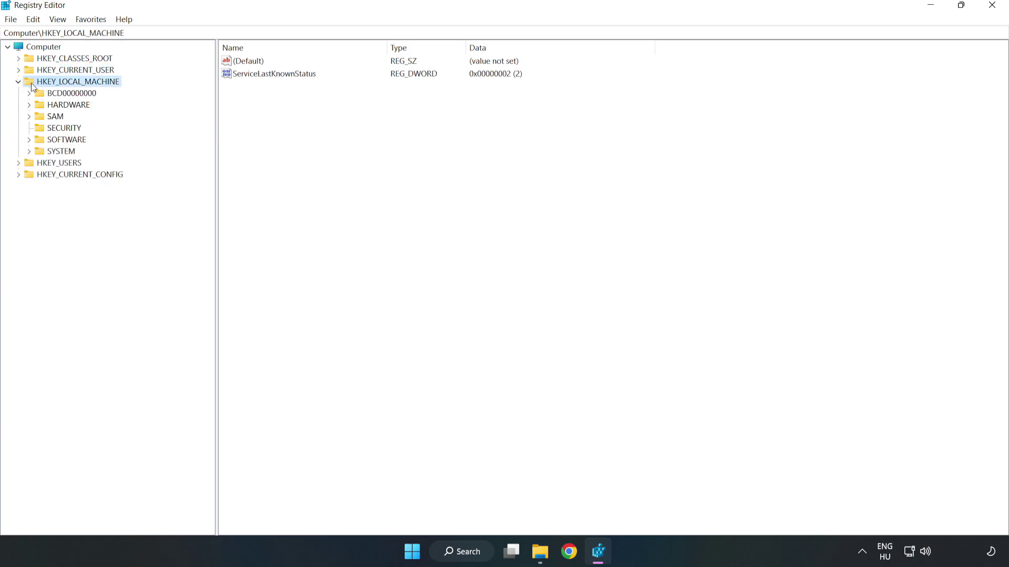
click(29, 139)
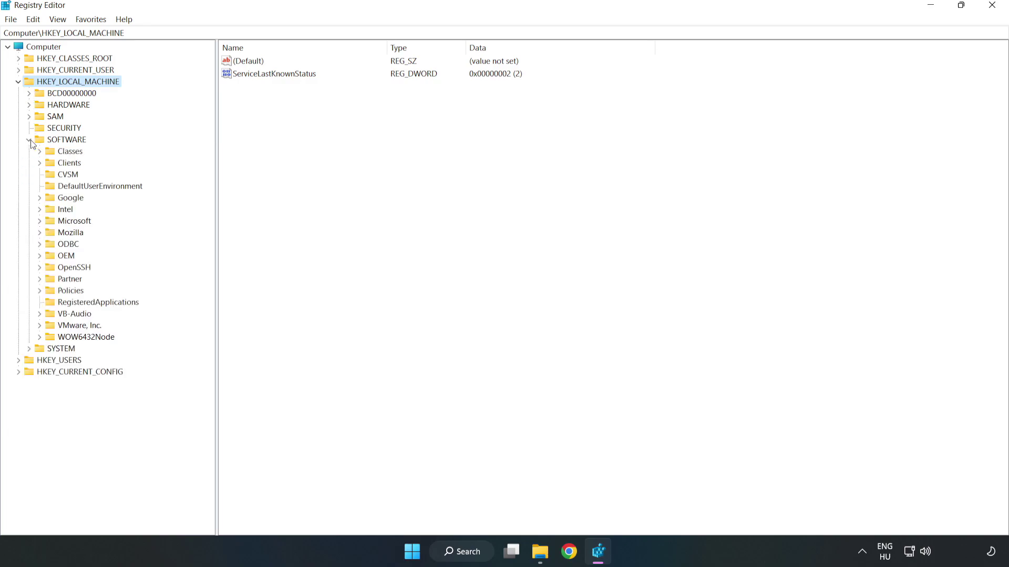
click(40, 222)
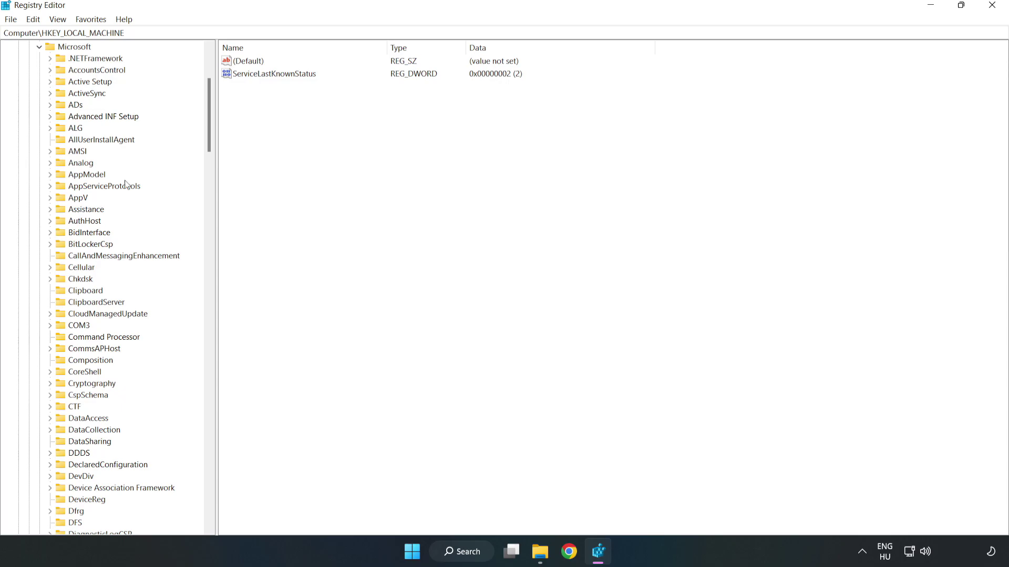
drag(207, 135, 223, 368)
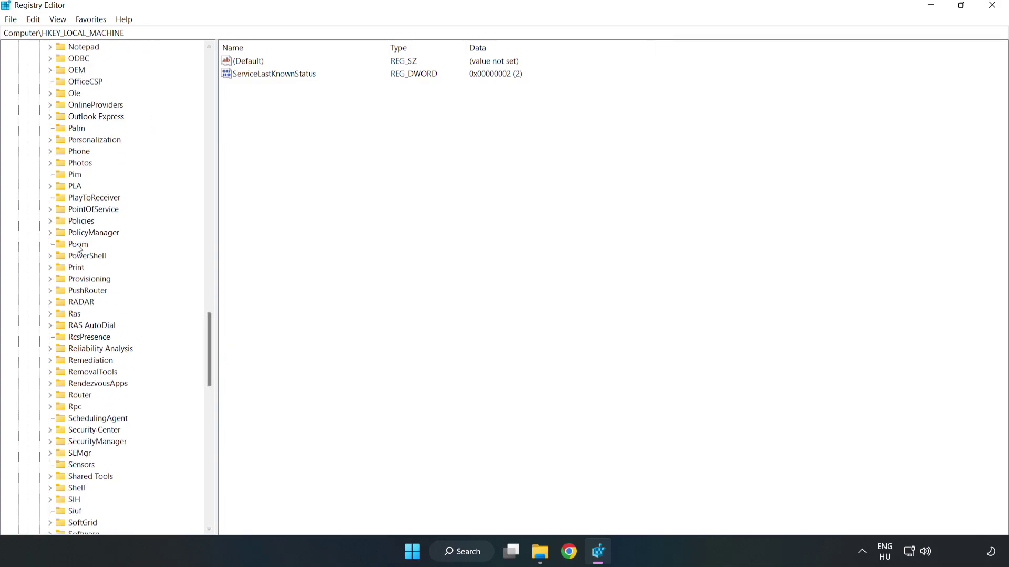
click(50, 233)
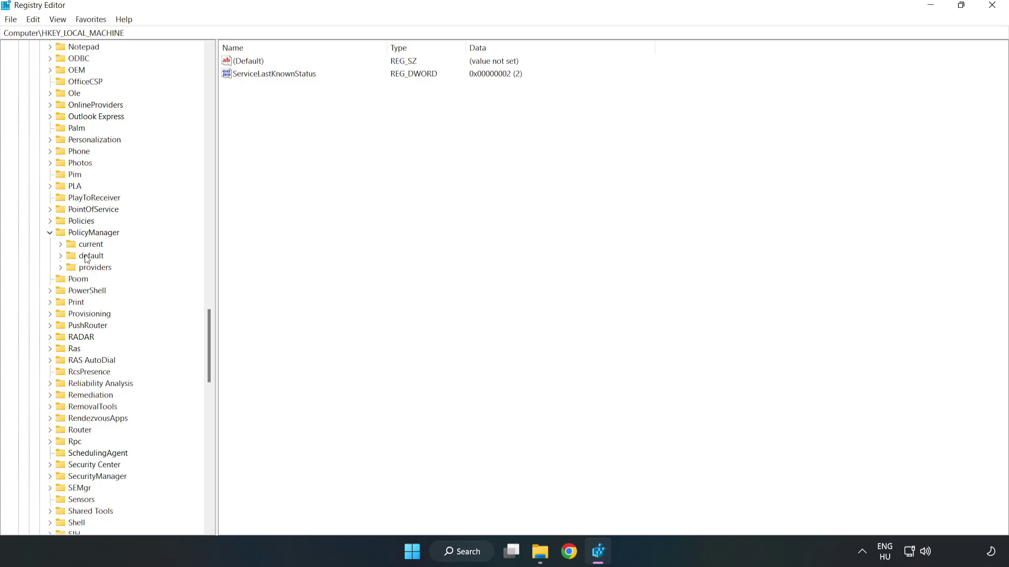
click(61, 256)
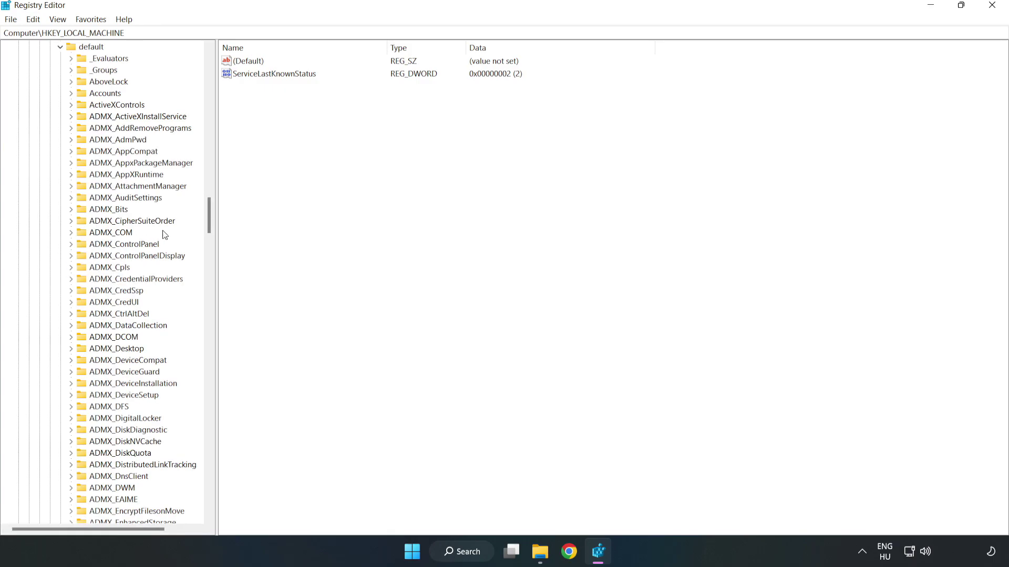
drag(208, 215, 204, 335)
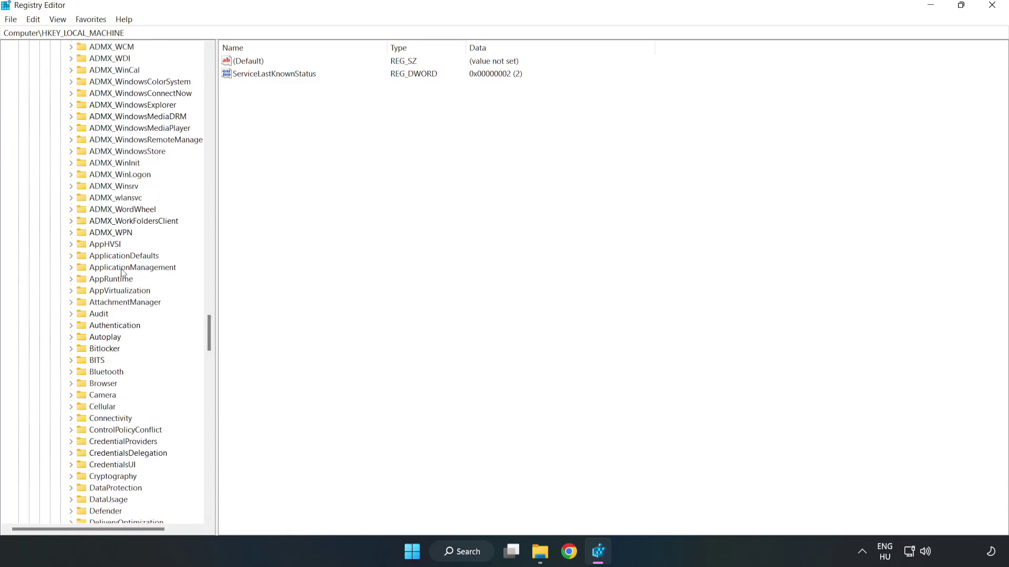
click(72, 267)
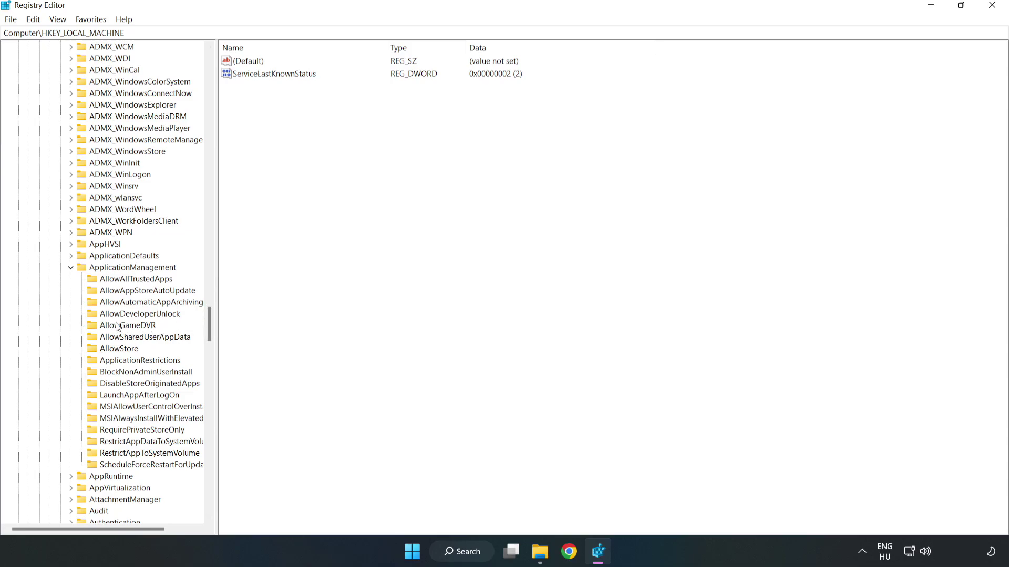
- Under the AllowGameDVR key, change the 'value' entry's data from 1 to 0
click(117, 327)
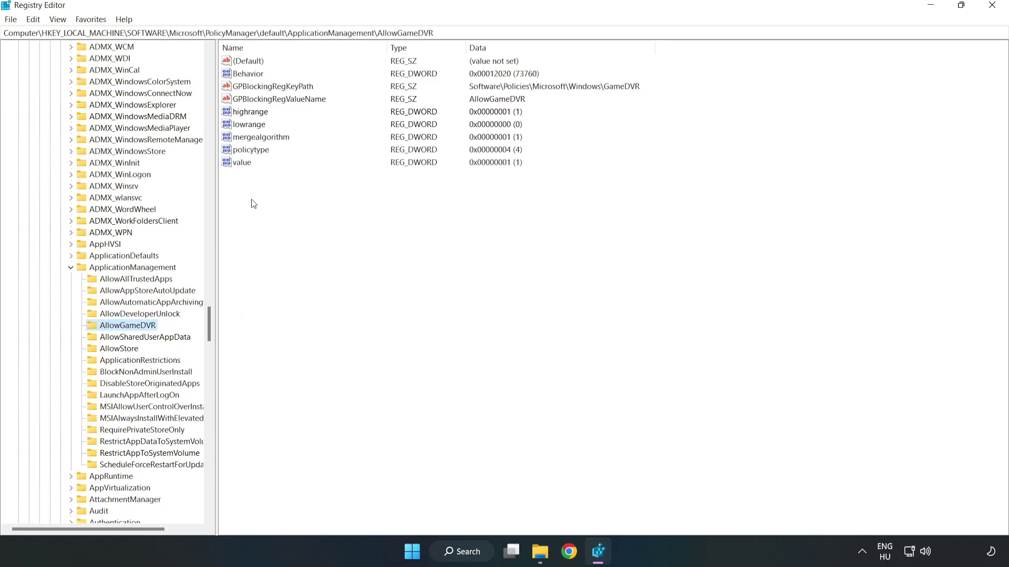
click(236, 164)
right_click(248, 166)
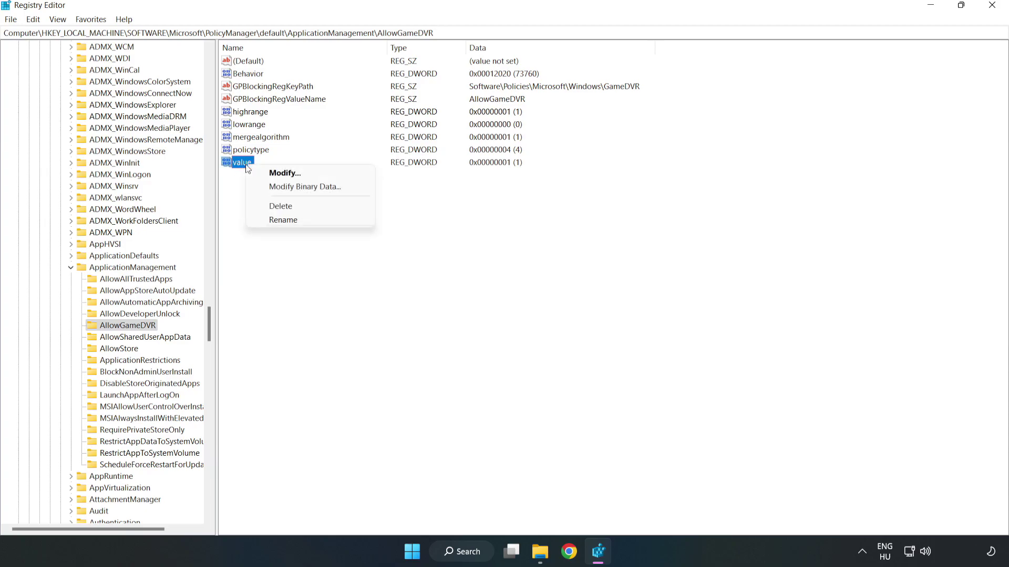
click(290, 176)
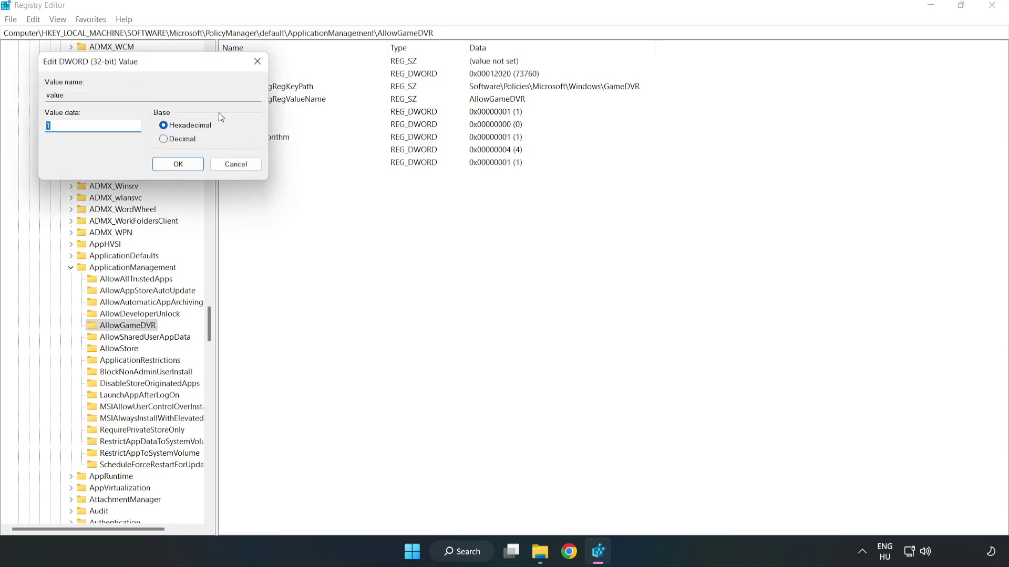
drag(189, 65, 513, 209)
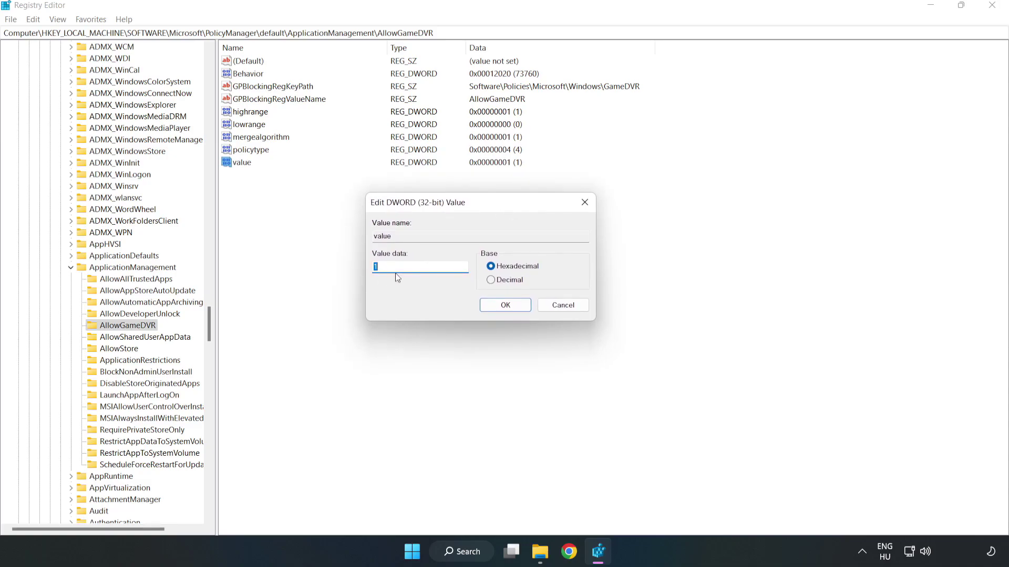
text(0)
click(494, 307)
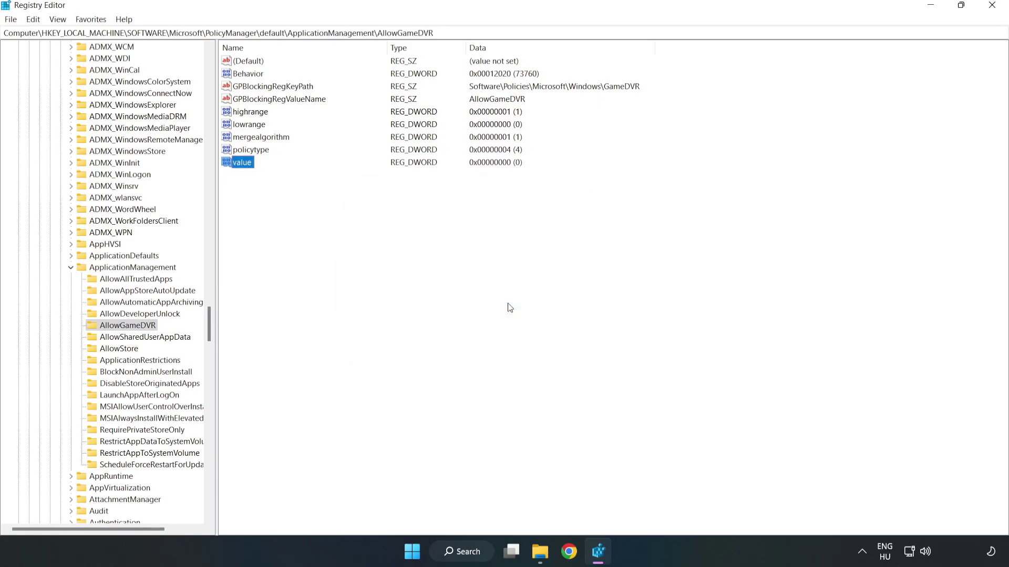
- Close Registry Editor and download dxwebsetup.exe from the DirectX End-User Runtime page in Chrome
click(992, 7)
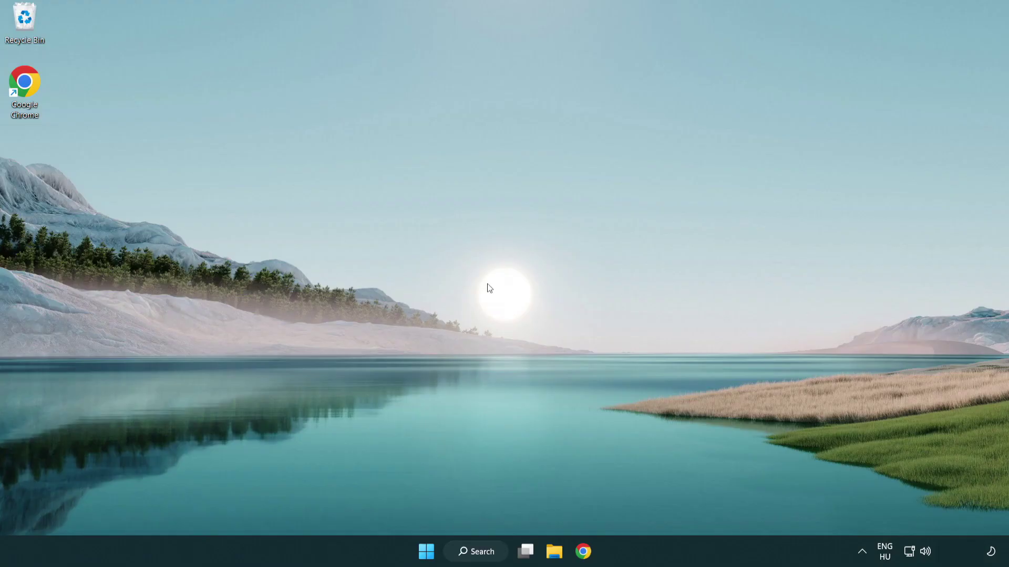
click(586, 555)
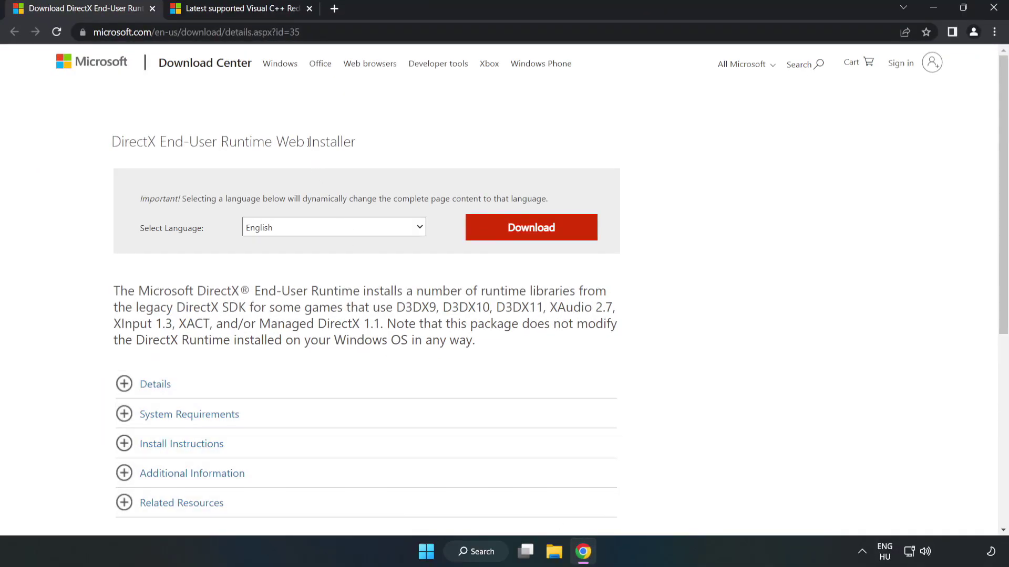
drag(300, 32, 134, 32)
click(411, 125)
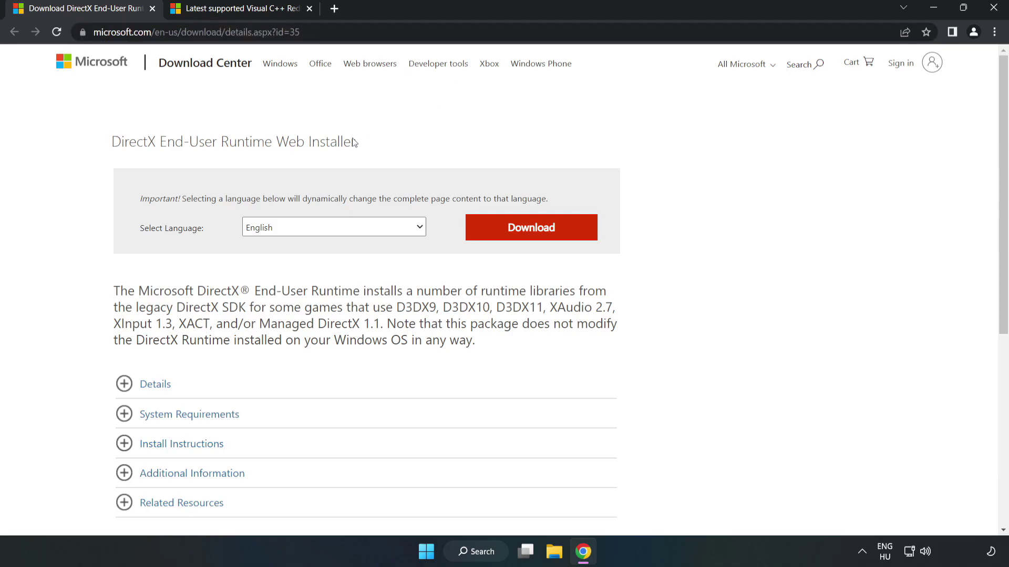
click(537, 240)
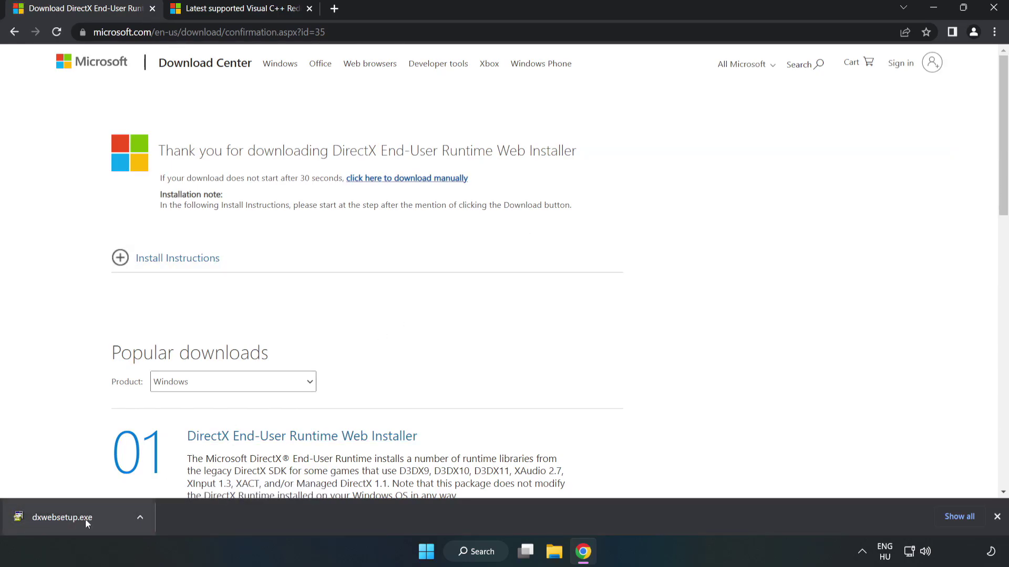
- Run dxwebsetup.exe, accept the license, skip the Bing Bar, and finish the DirectX setup
click(102, 520)
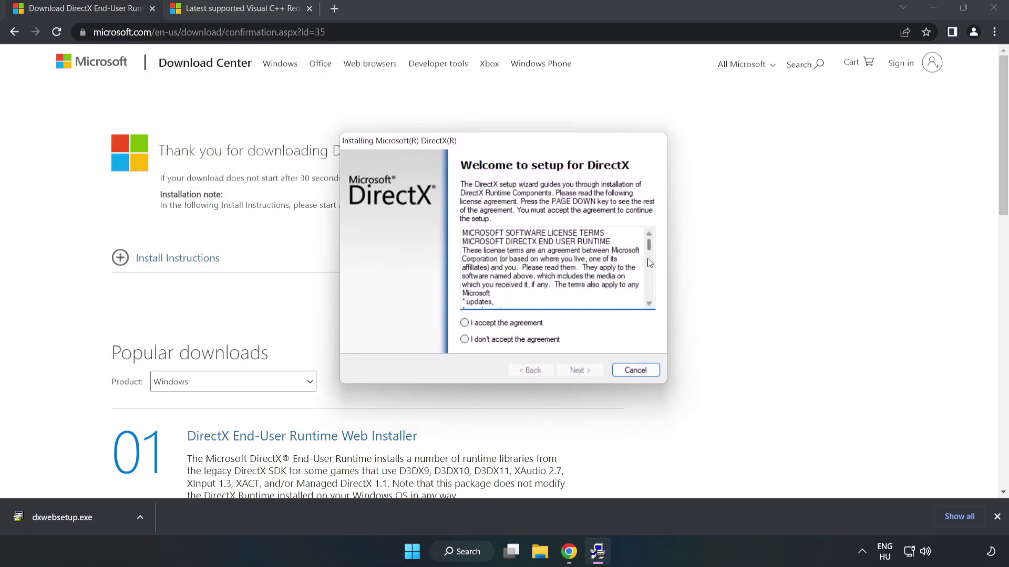
scroll(649, 258, down, 15)
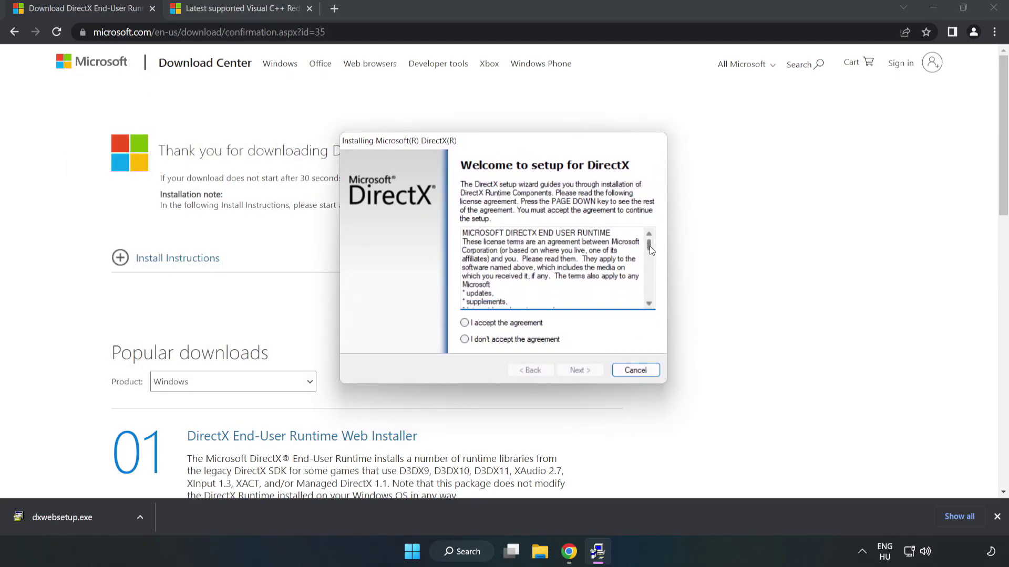
click(471, 325)
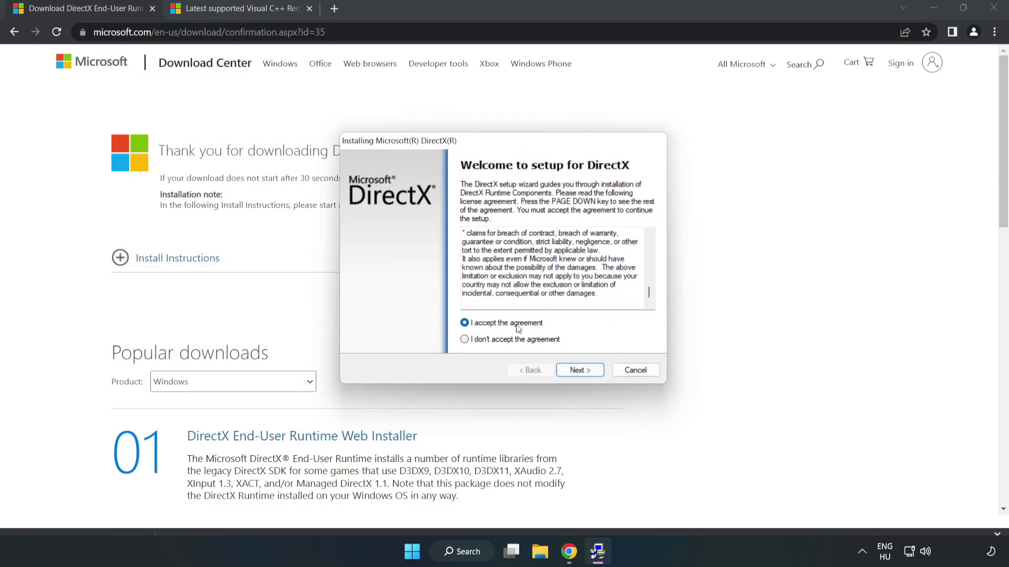
click(580, 370)
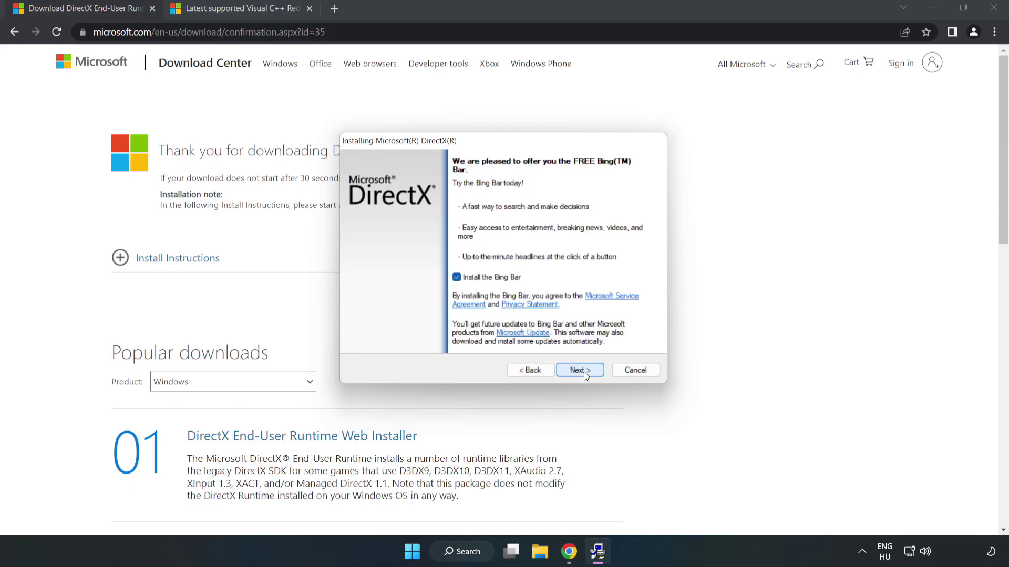
click(456, 277)
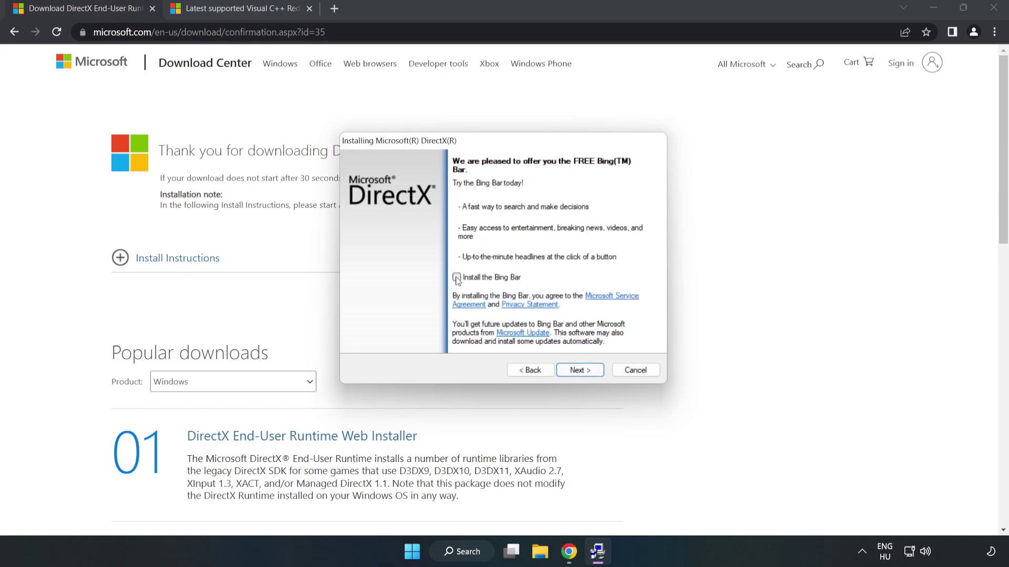
click(580, 370)
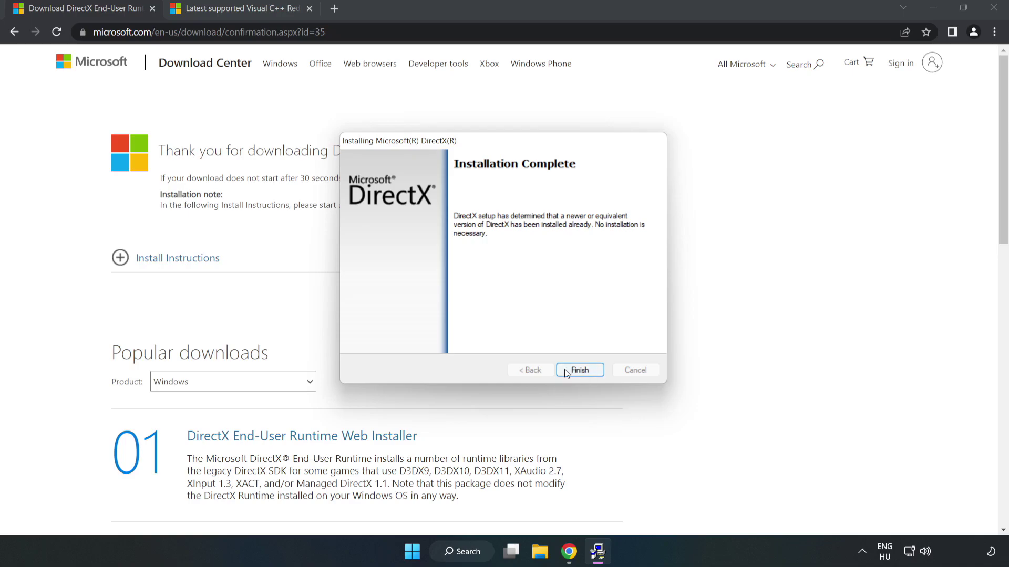
click(580, 370)
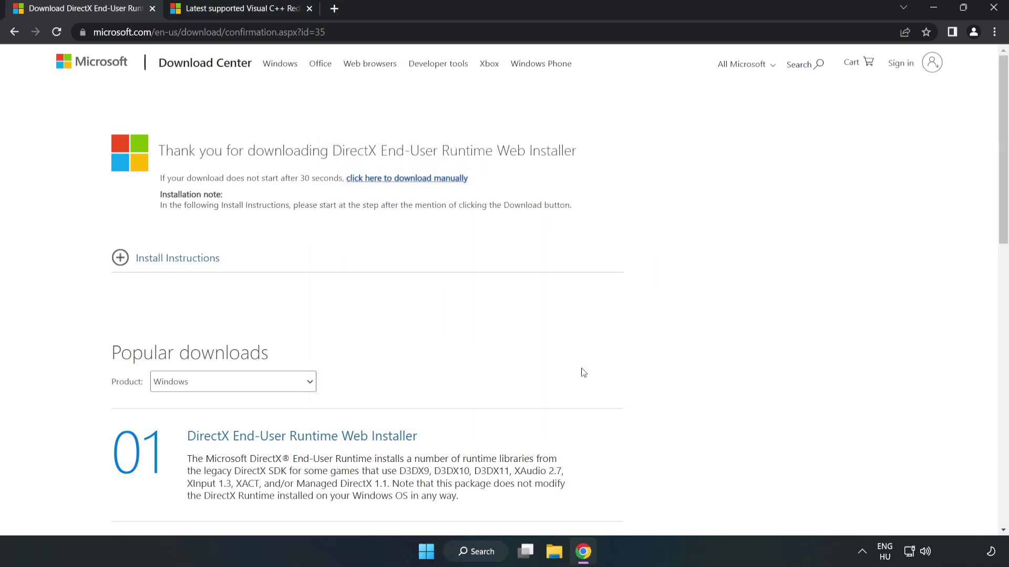
- Close the DirectX tab and download the ARM64 and x86 redistributables, allowing multiple downloads
click(152, 9)
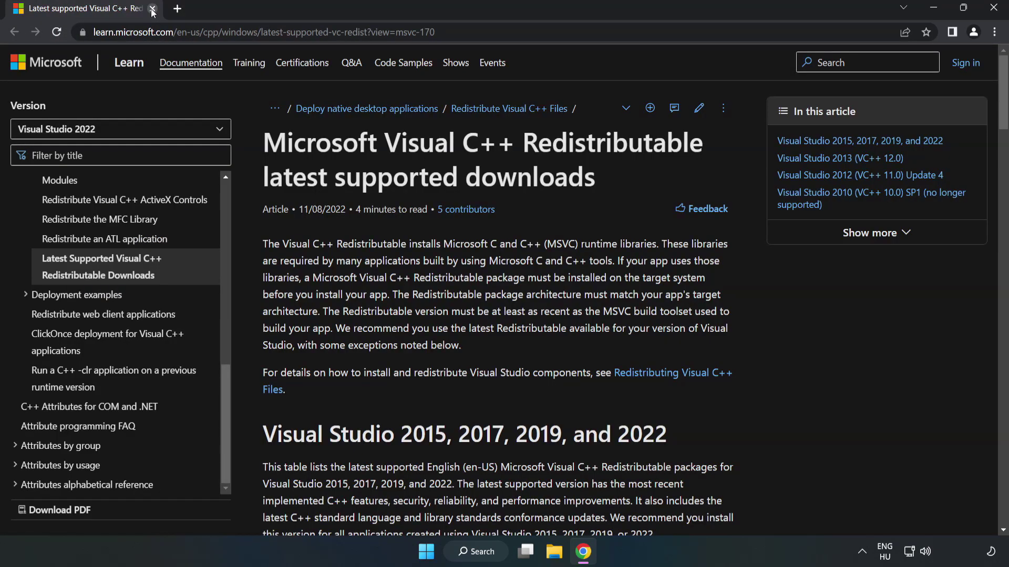
drag(435, 32, 125, 32)
click(599, 134)
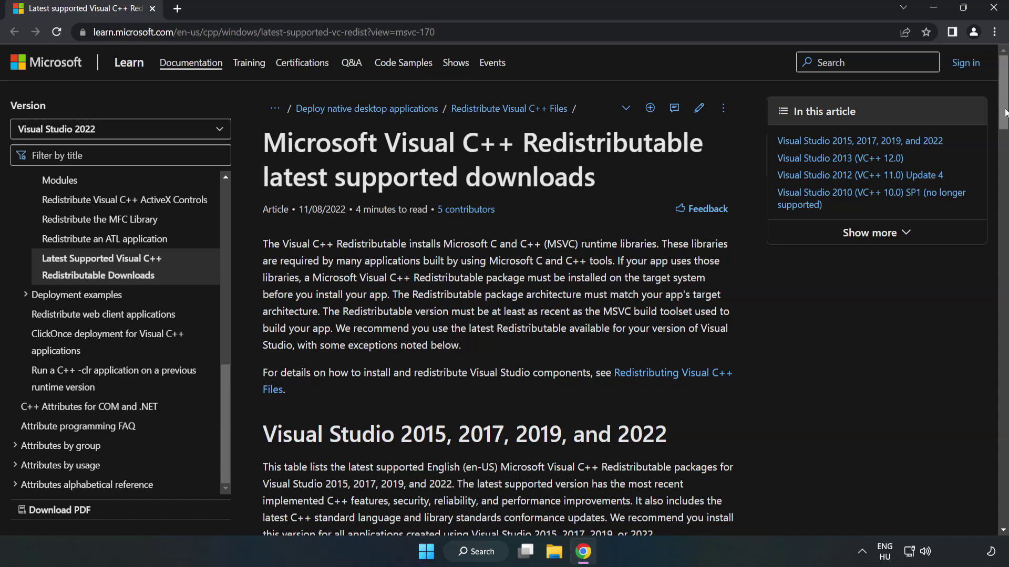
scroll(470, 297, down, 5)
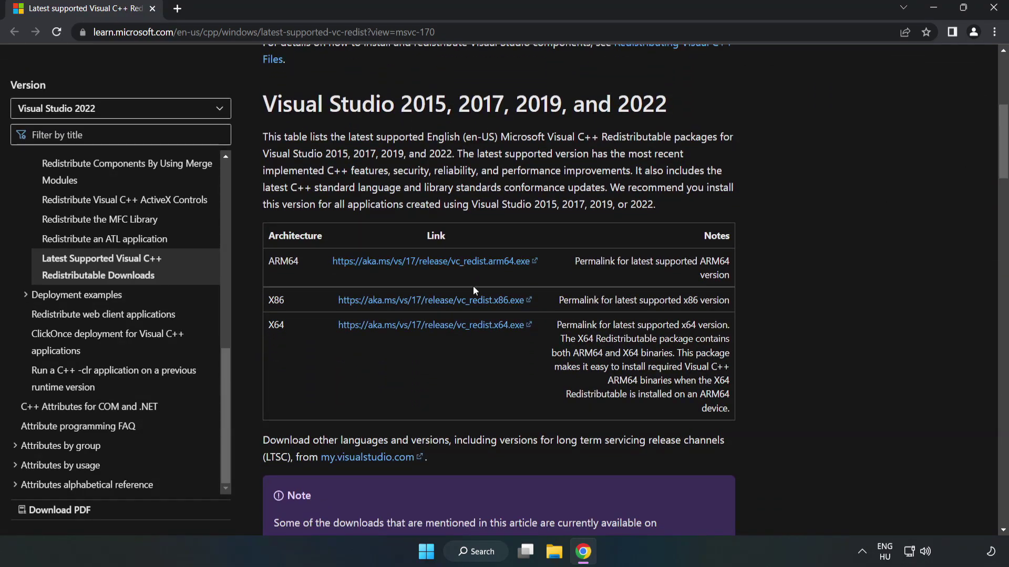
click(421, 262)
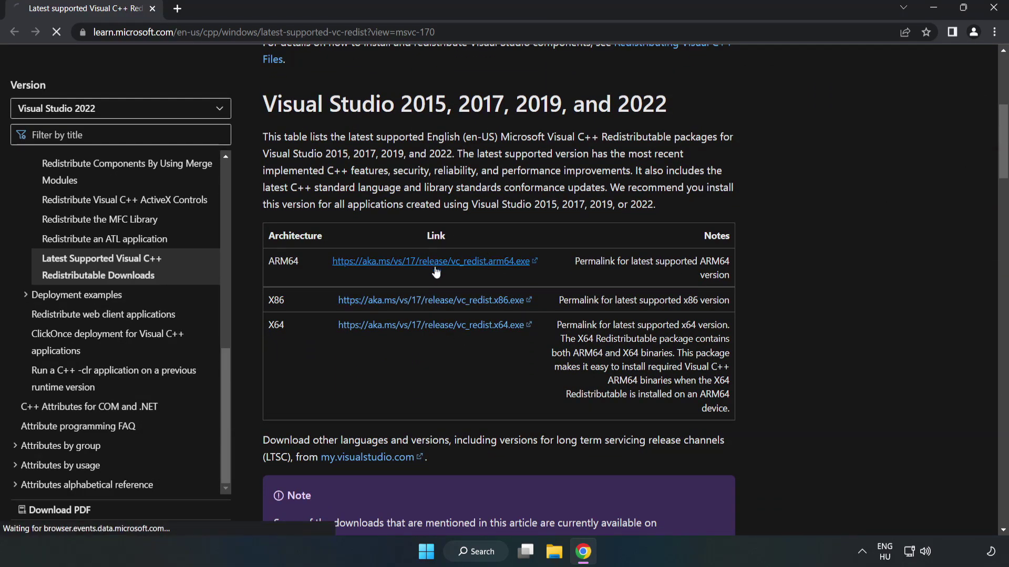
click(444, 300)
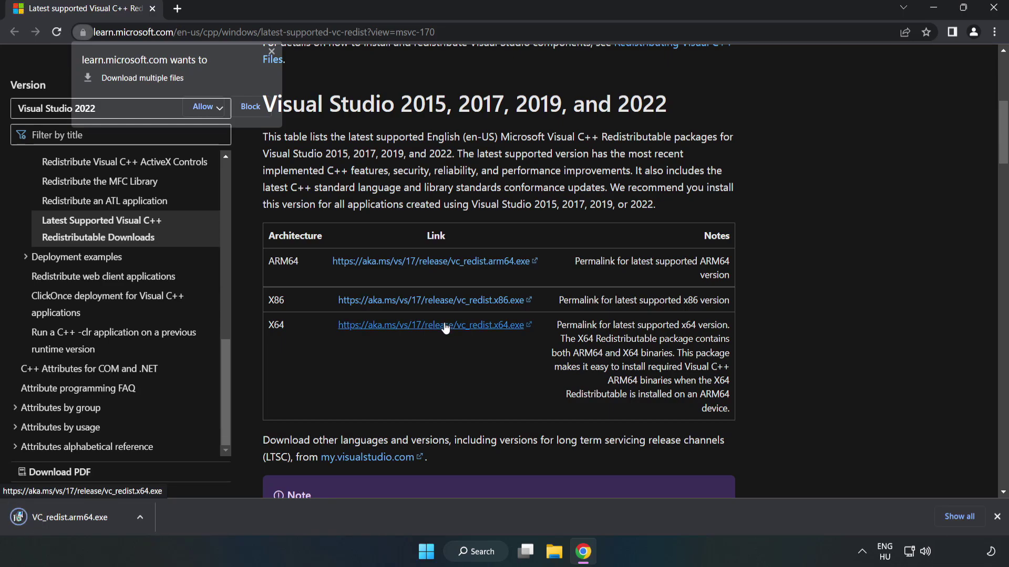
click(204, 107)
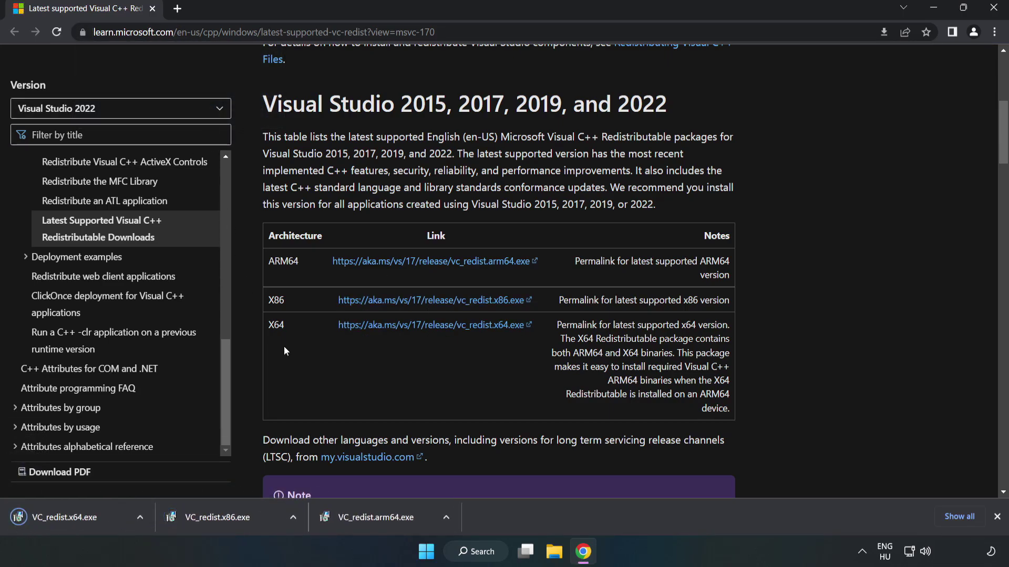
- Attempt the ARM64 redistributable install with the terms accepted, and dismiss its failure result
click(386, 520)
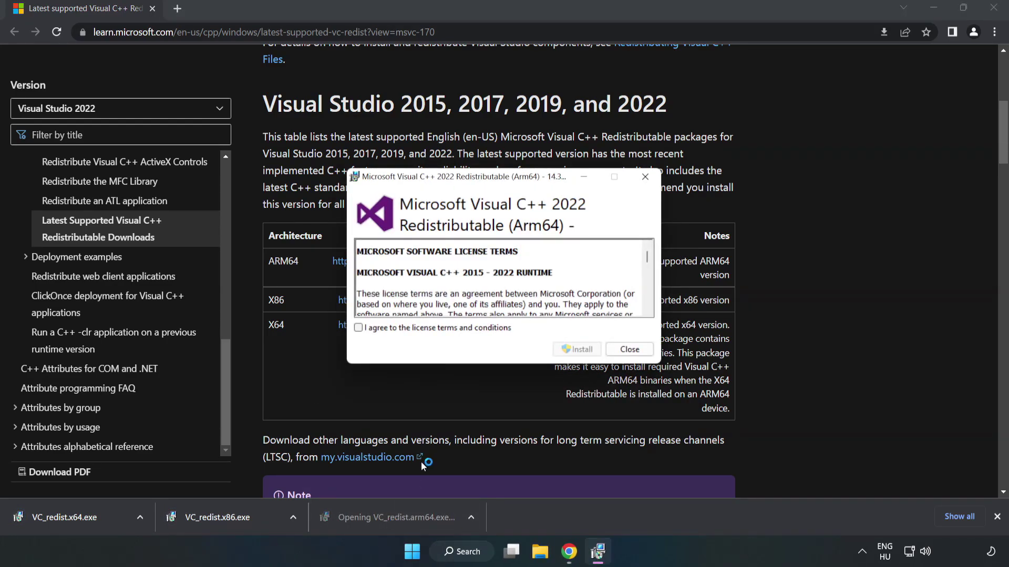
scroll(638, 310, down, 10)
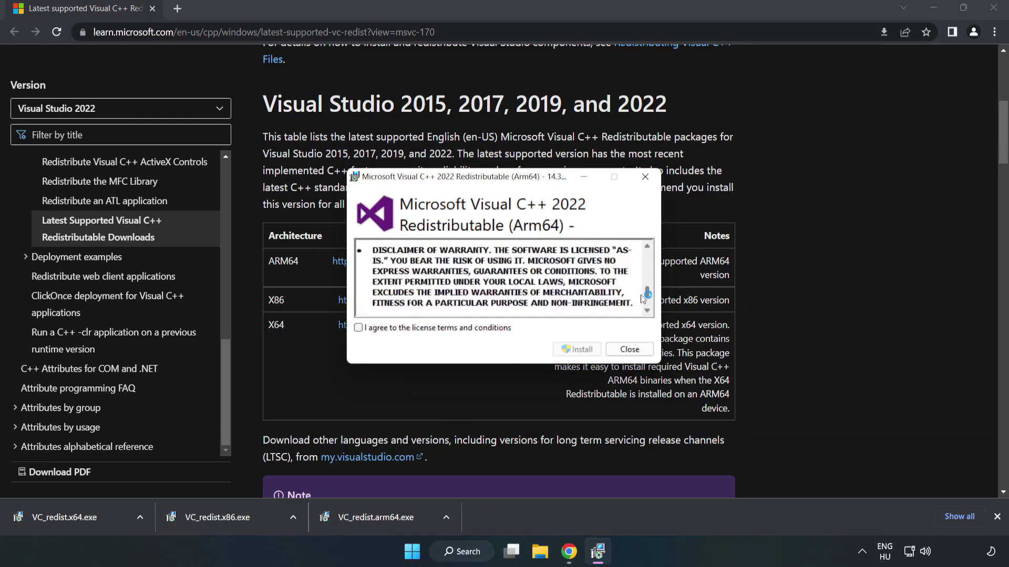
click(440, 330)
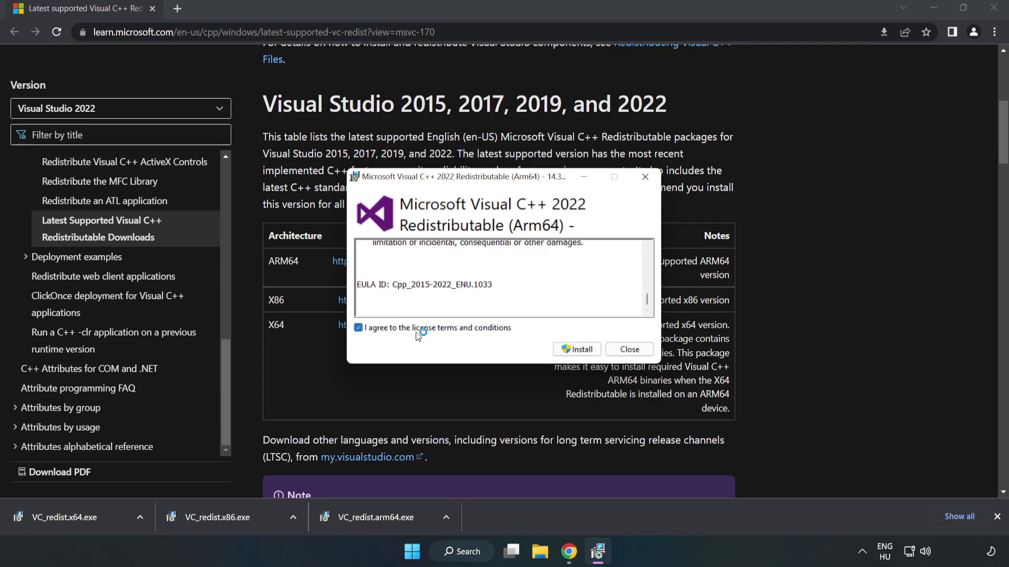
click(578, 350)
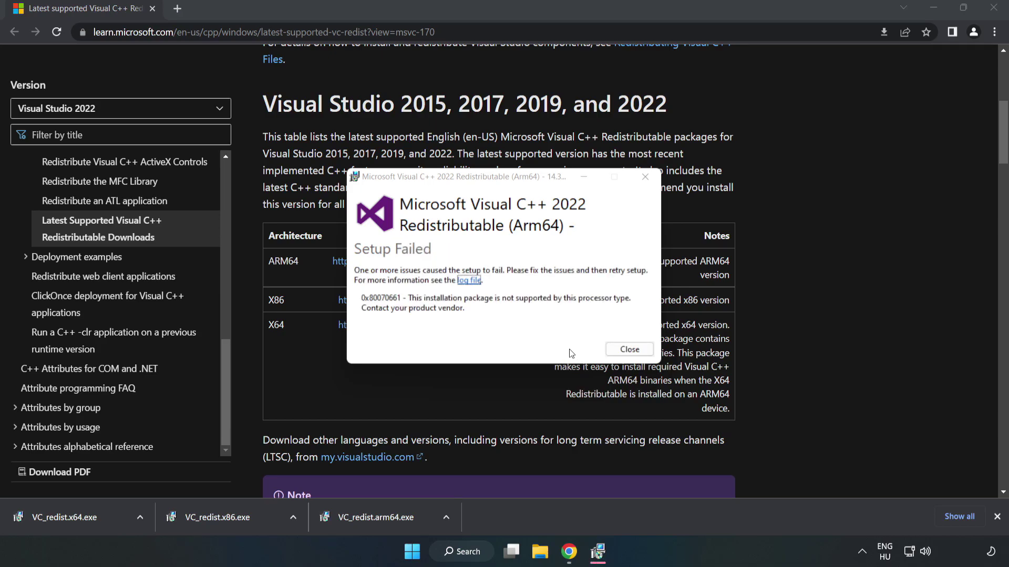
click(627, 355)
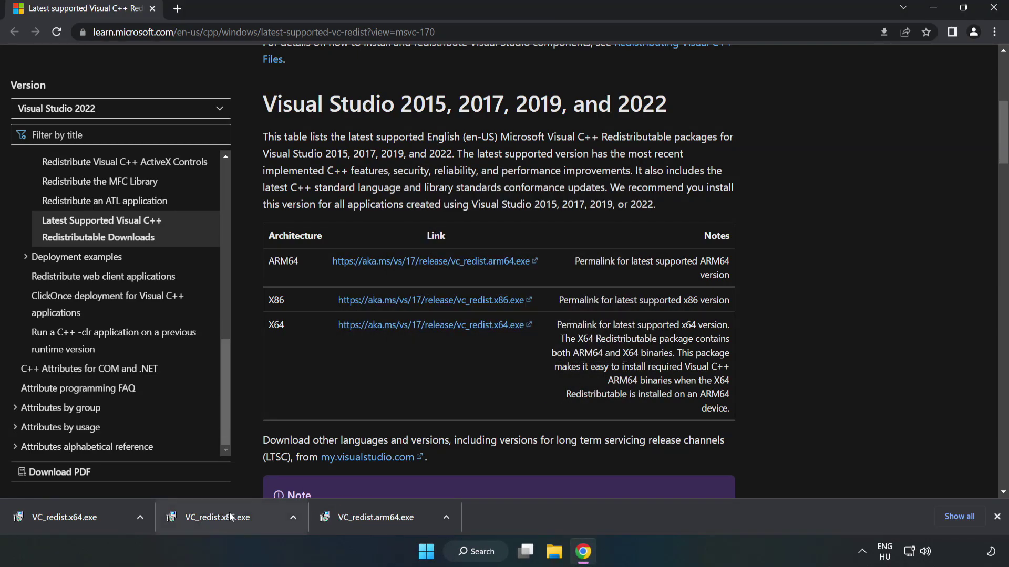
- Install the x86 redistributable, then launch the x64 installer
click(231, 515)
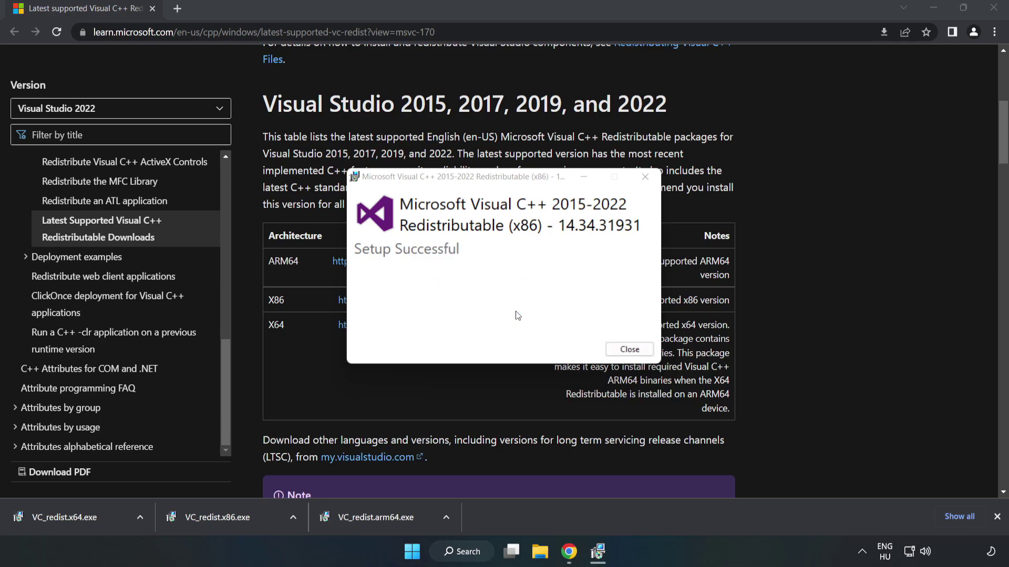
click(629, 350)
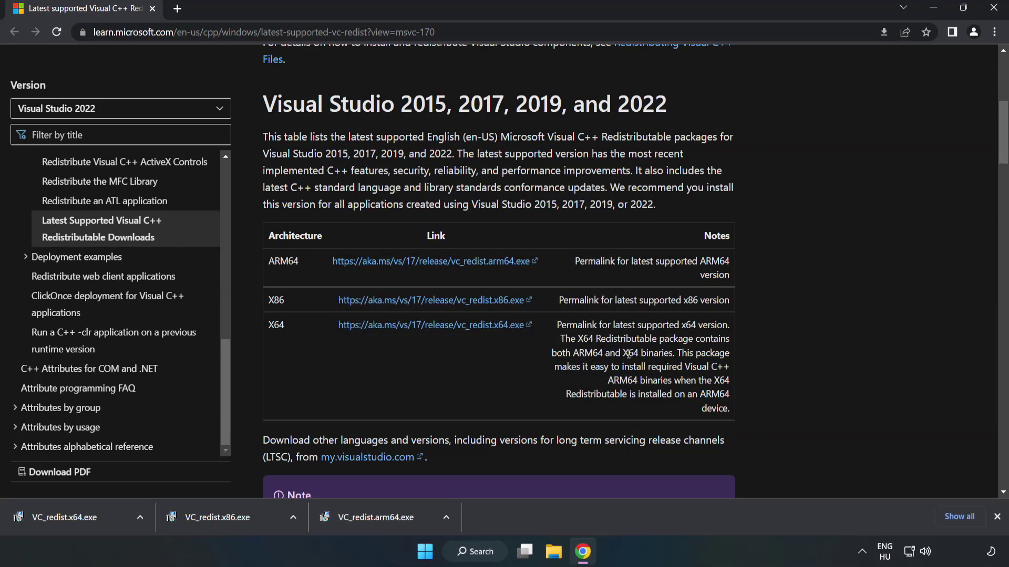
click(54, 515)
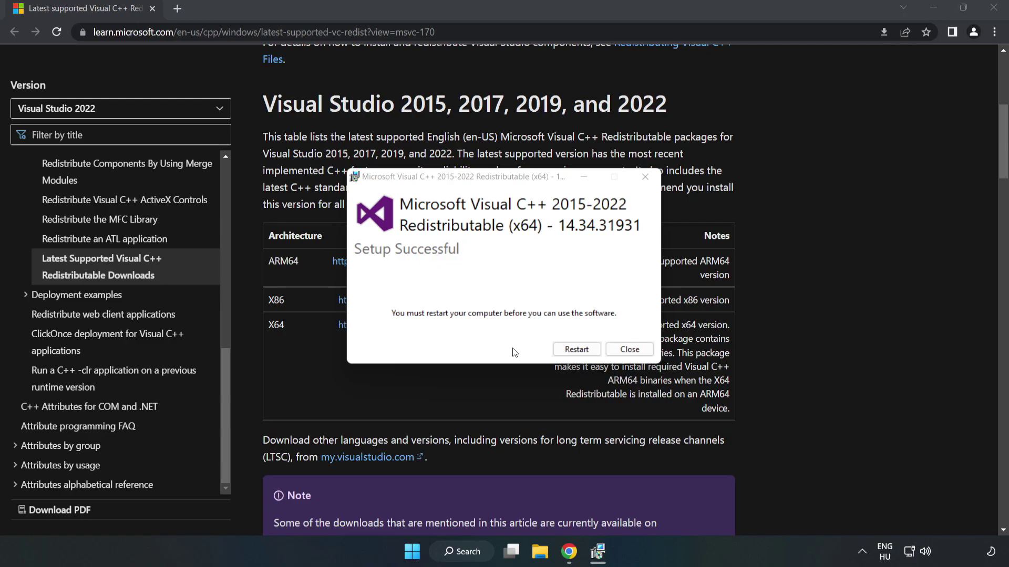
- Dismiss the x64 success dialog, close Chrome, and bring up Start's power choices
click(630, 350)
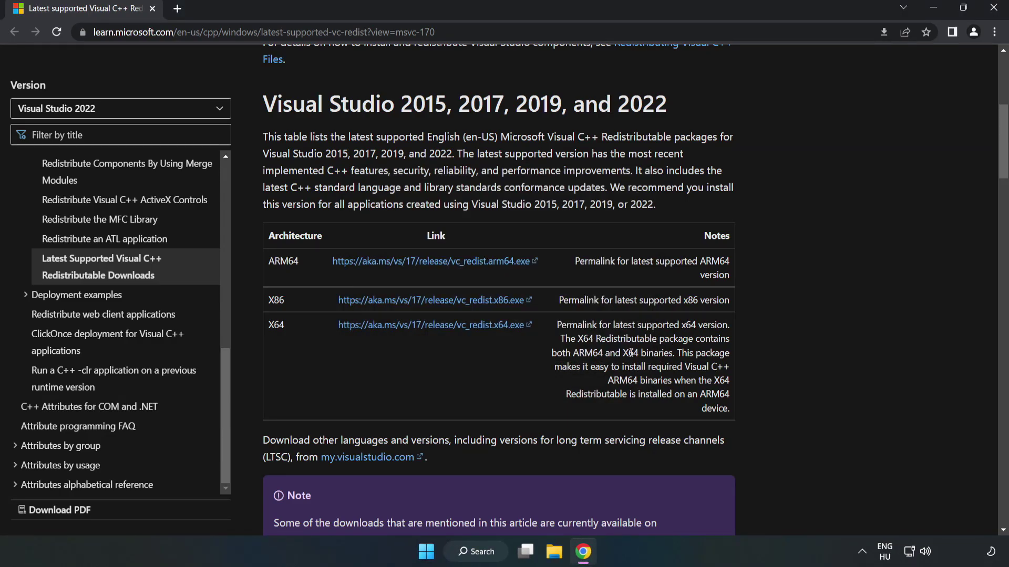
click(995, 11)
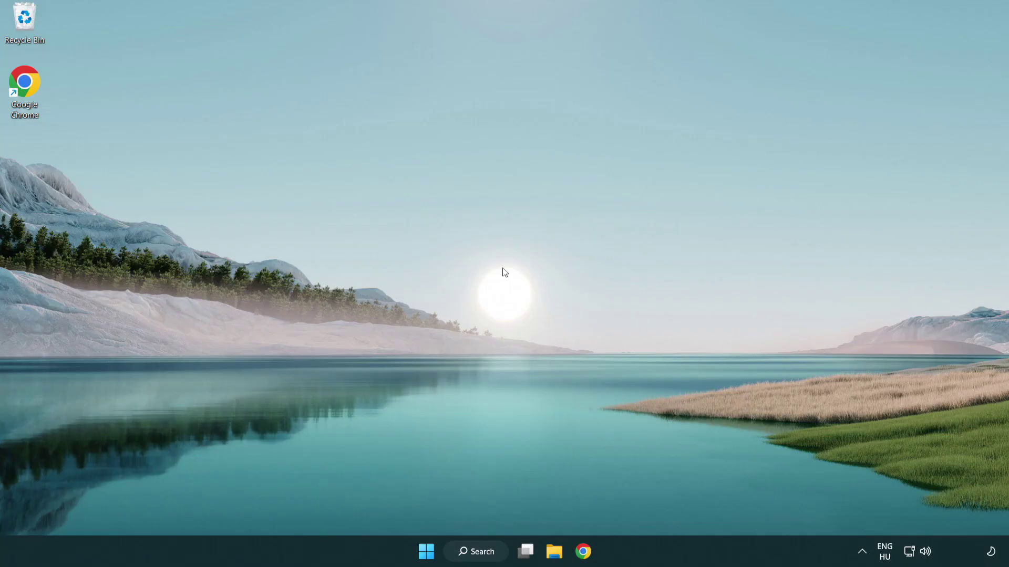
click(426, 552)
click(668, 507)
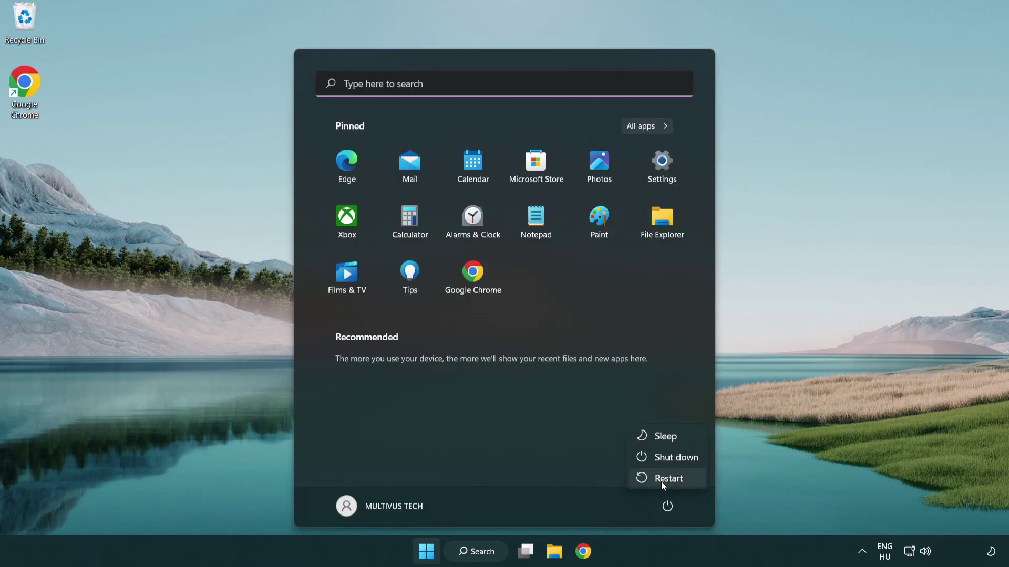